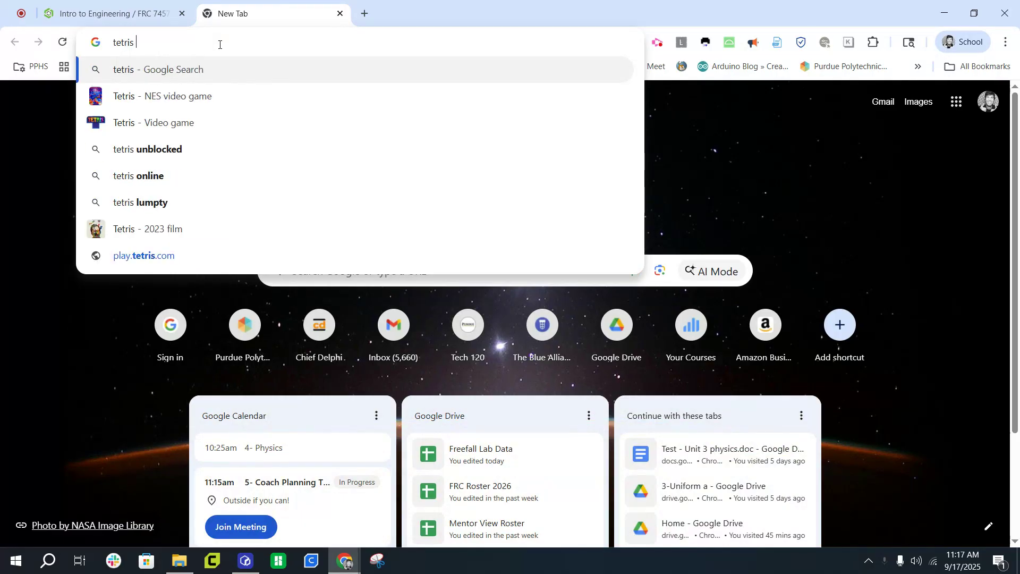
Search Google Images for "tetris pieces" and open the Wikipedia tetromino picture as a shape reference
key(Return)
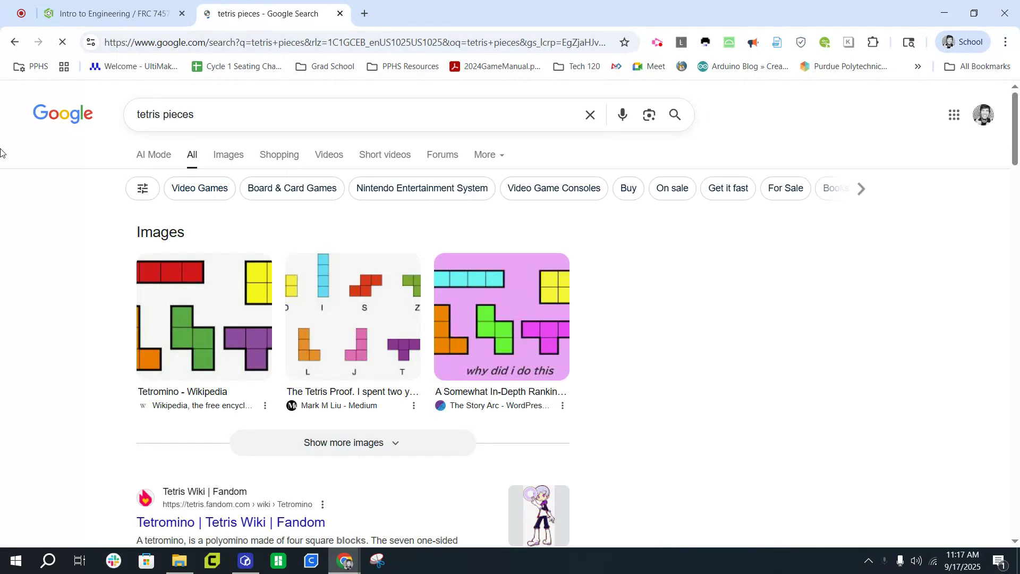
click(237, 169)
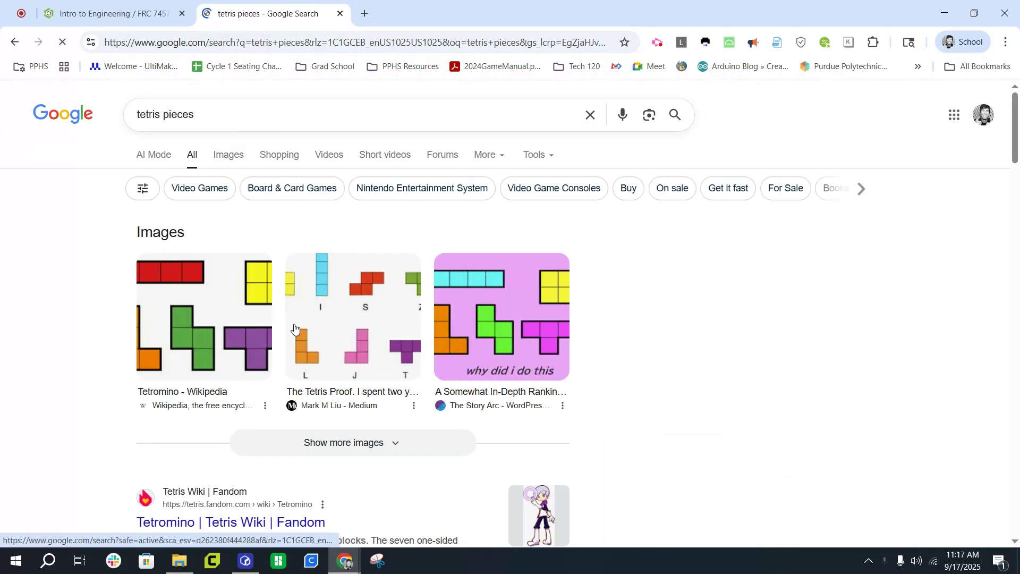
click(141, 287)
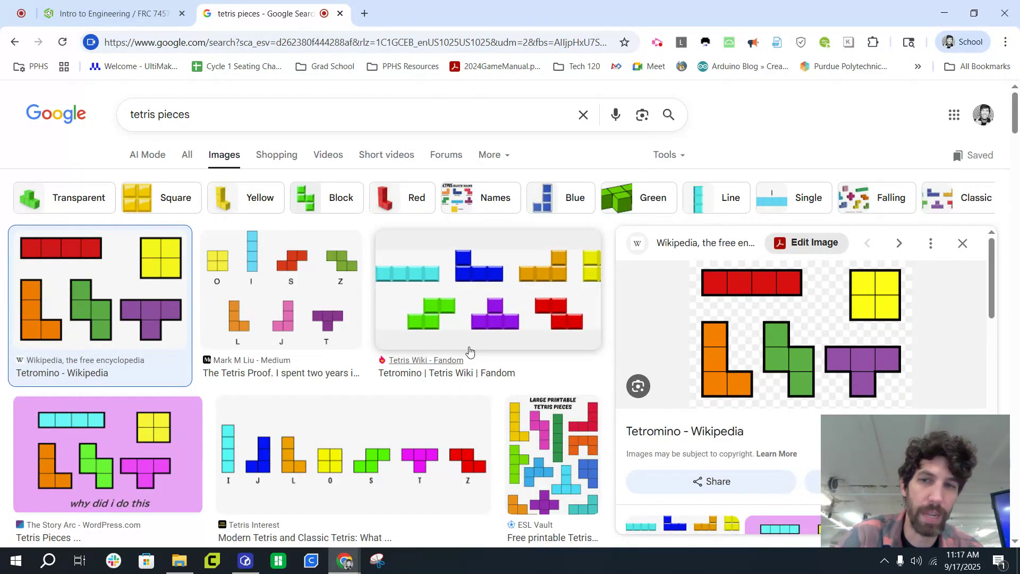
click(248, 268)
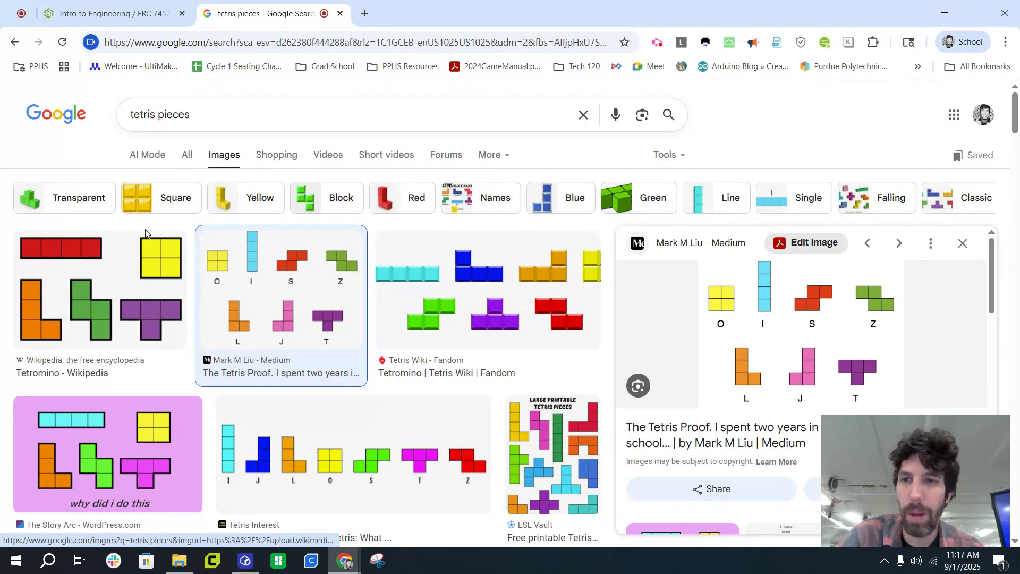
click(141, 272)
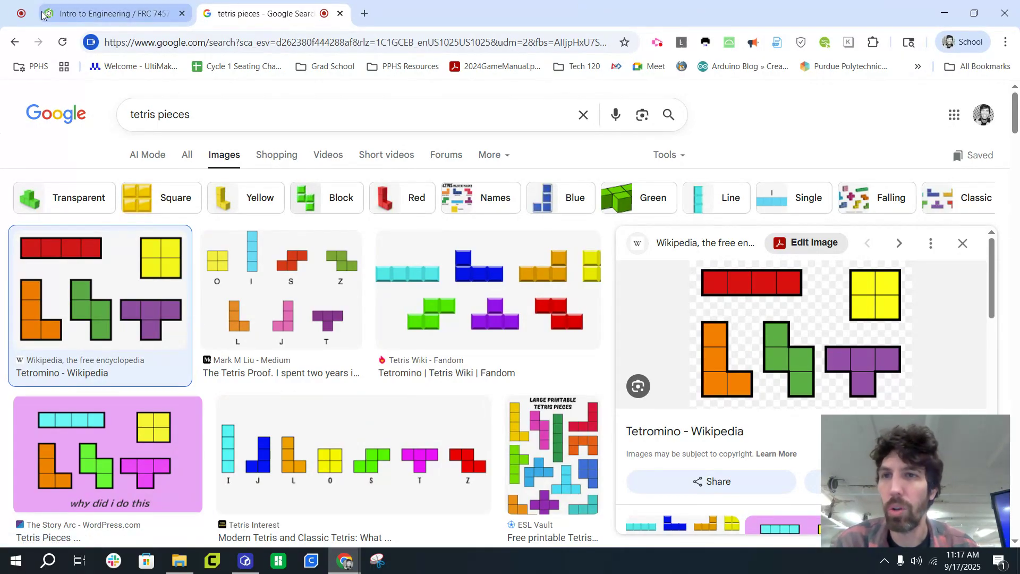
Switch to Onshape and create a new document named "Tetris Pieces" in the Intro to Engineering classroom
click(127, 22)
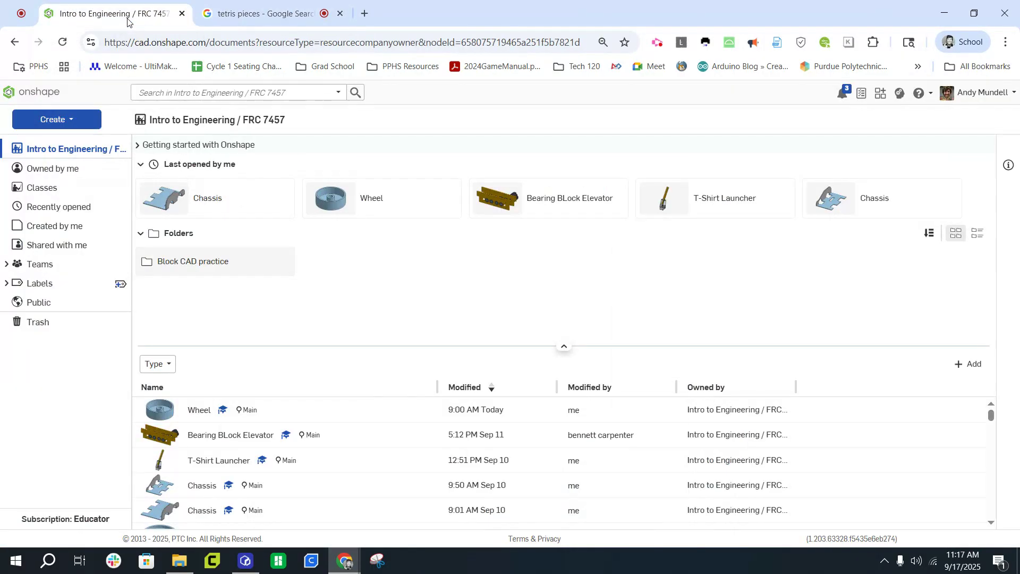
click(53, 119)
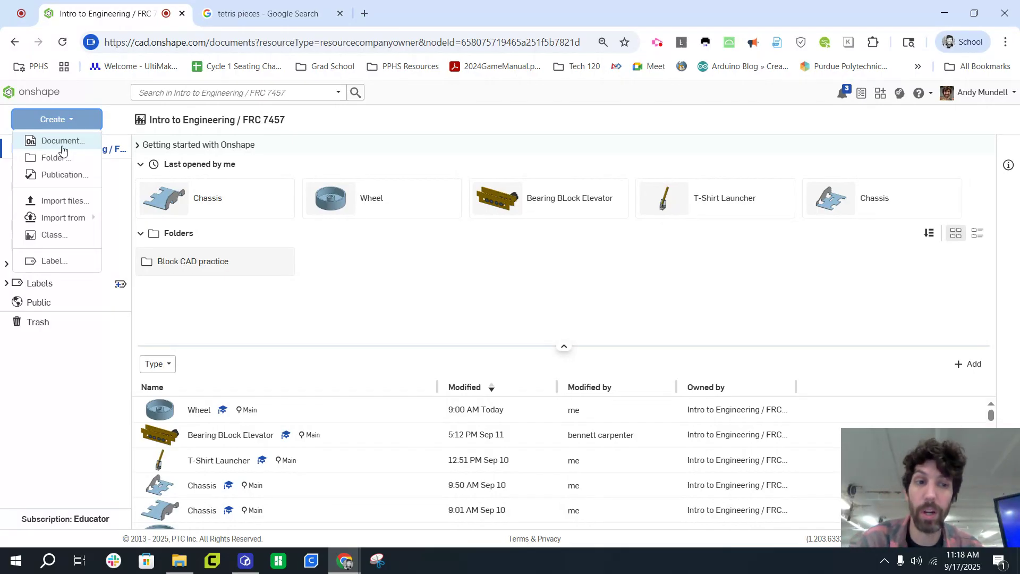
click(62, 141)
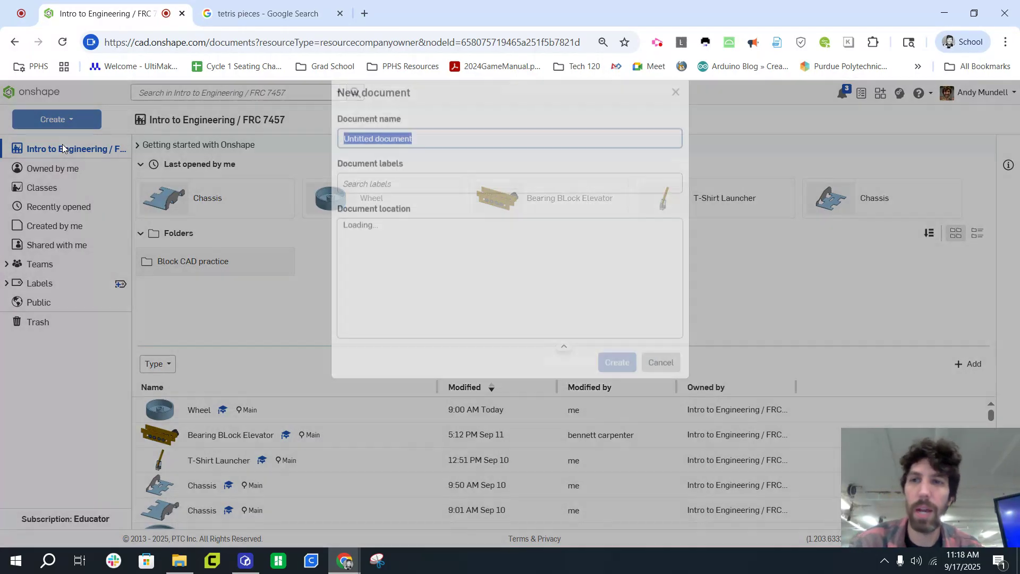
text(Tetris Piec)
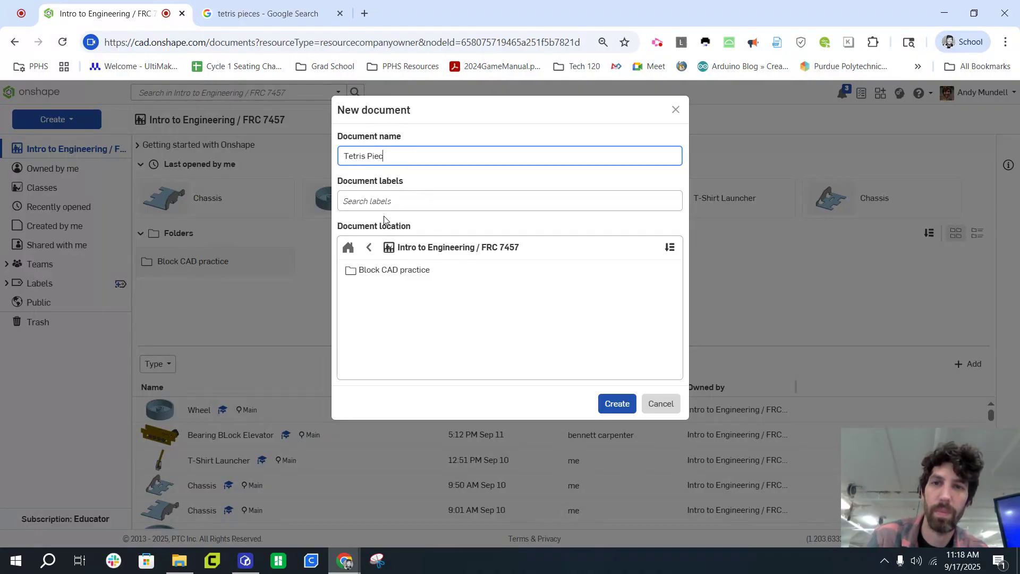
key(Escape)
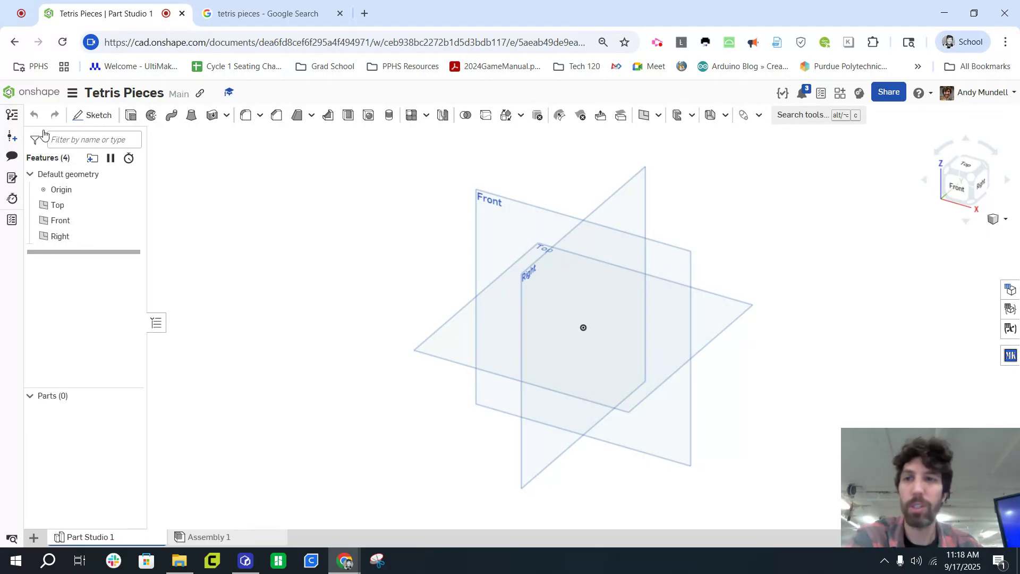
Start a sketch on the Front plane and view it straight on from the front
click(95, 117)
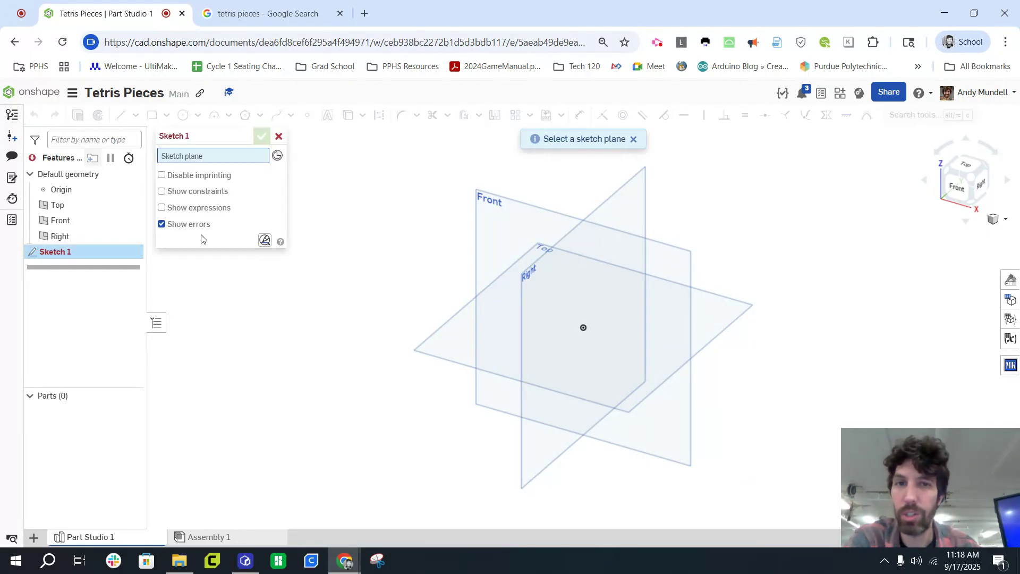
click(498, 218)
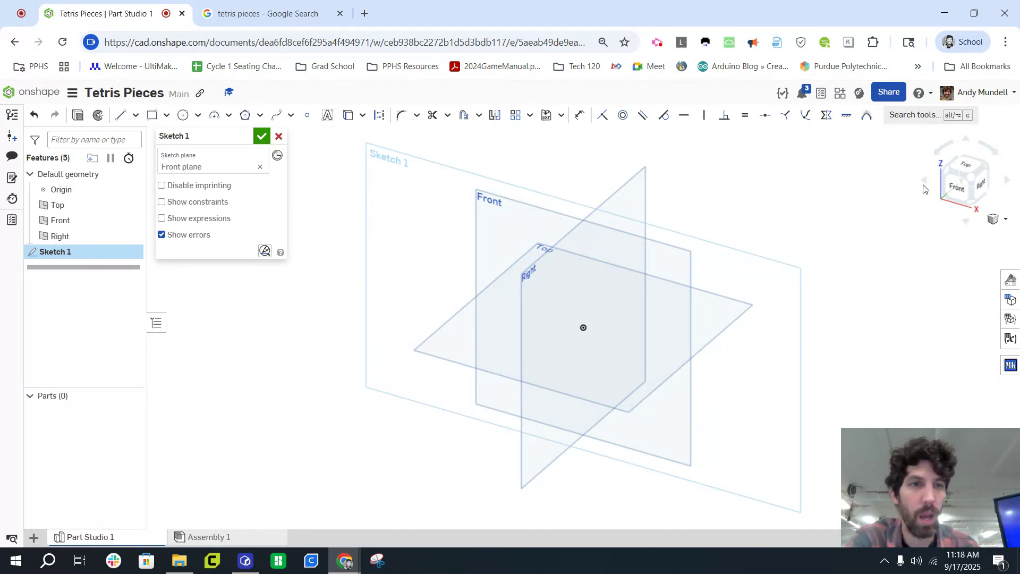
click(954, 190)
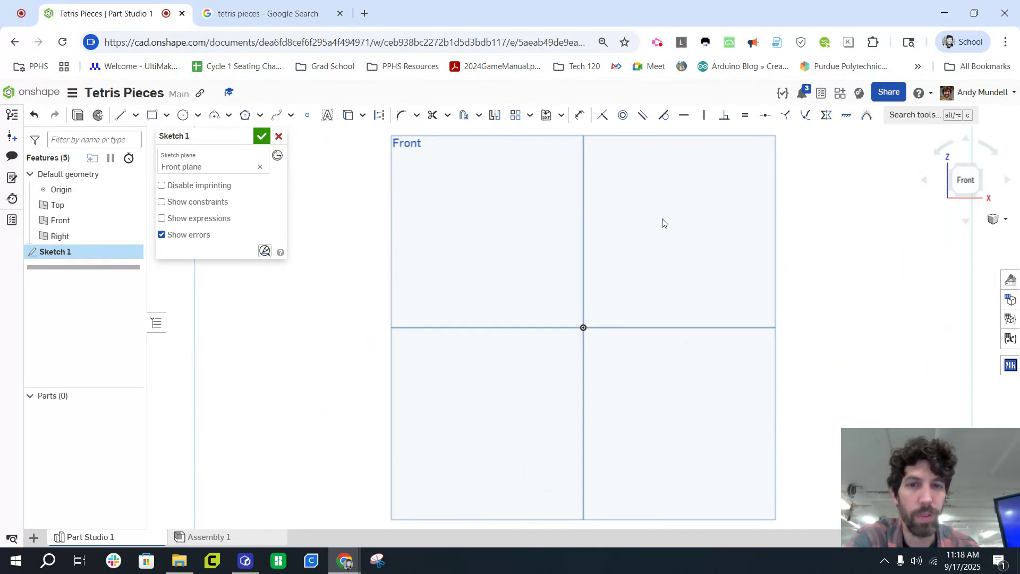
middle_drag(573, 209, 497, 247)
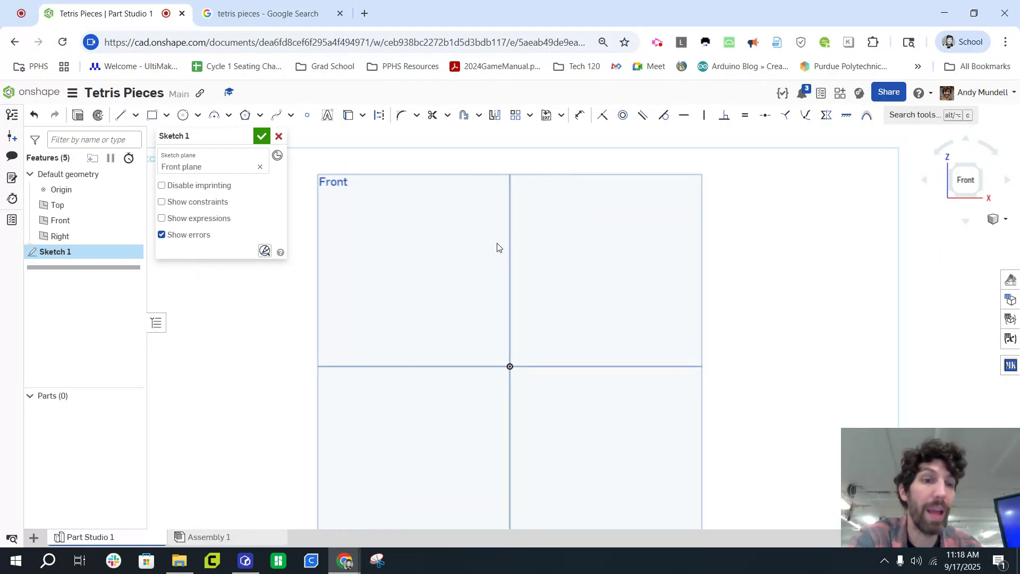
Sketch a closed L-shaped outline with lines from the origin, about 1.65 in wide and 3.16 in tall, with its foot pointing right
click(123, 119)
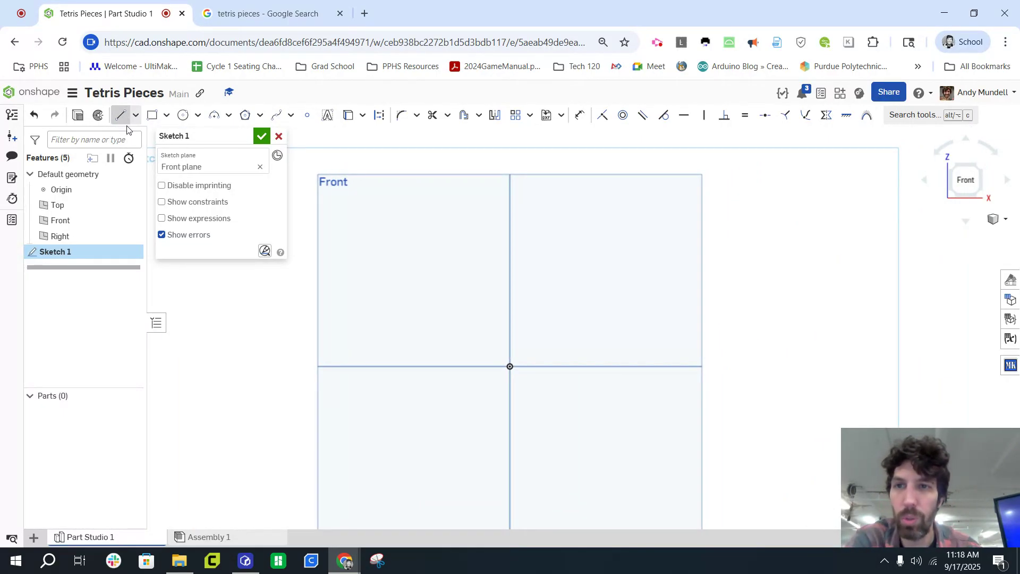
click(510, 367)
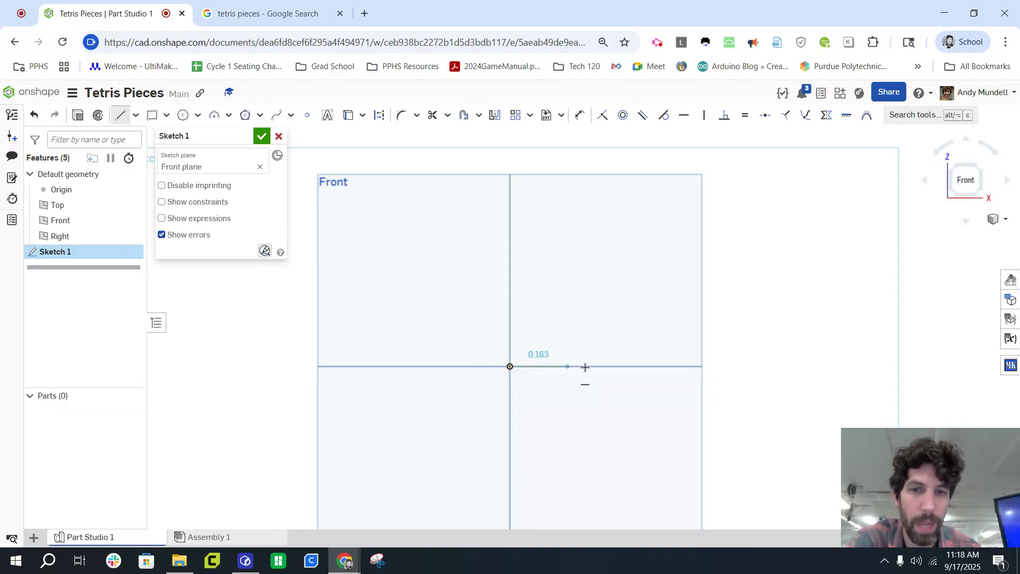
click(616, 366)
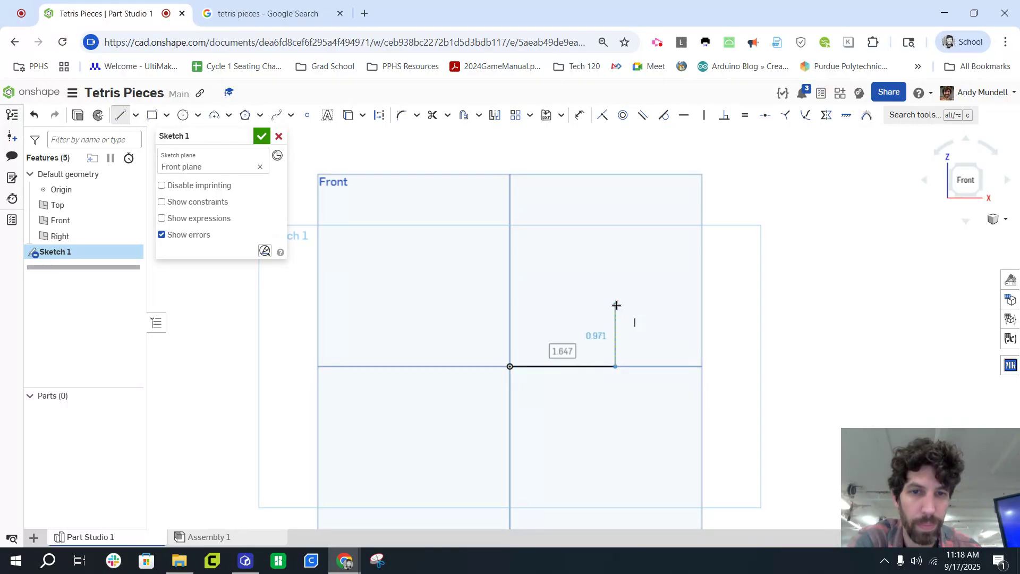
click(616, 304)
click(557, 304)
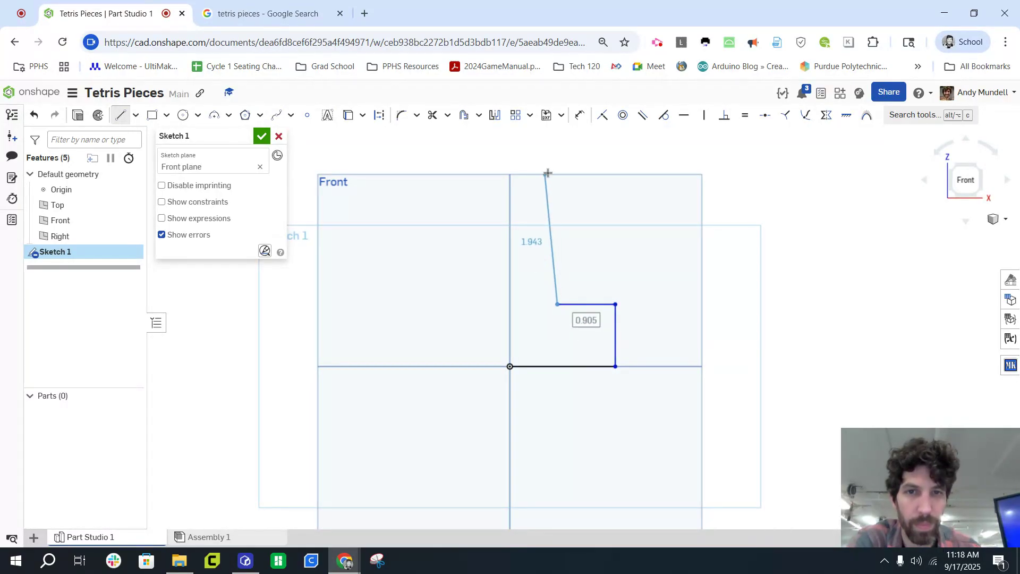
click(558, 164)
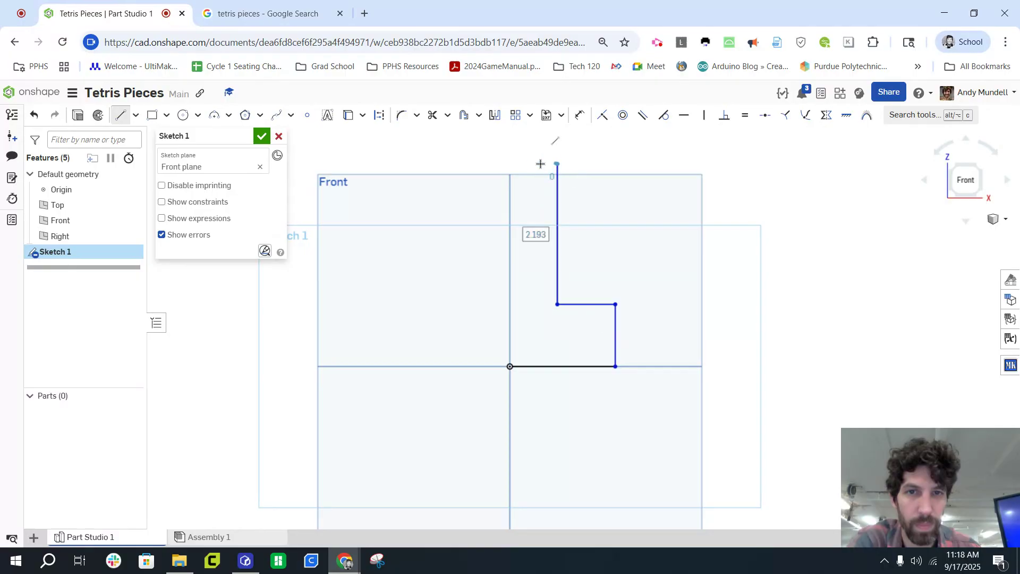
click(509, 163)
click(510, 366)
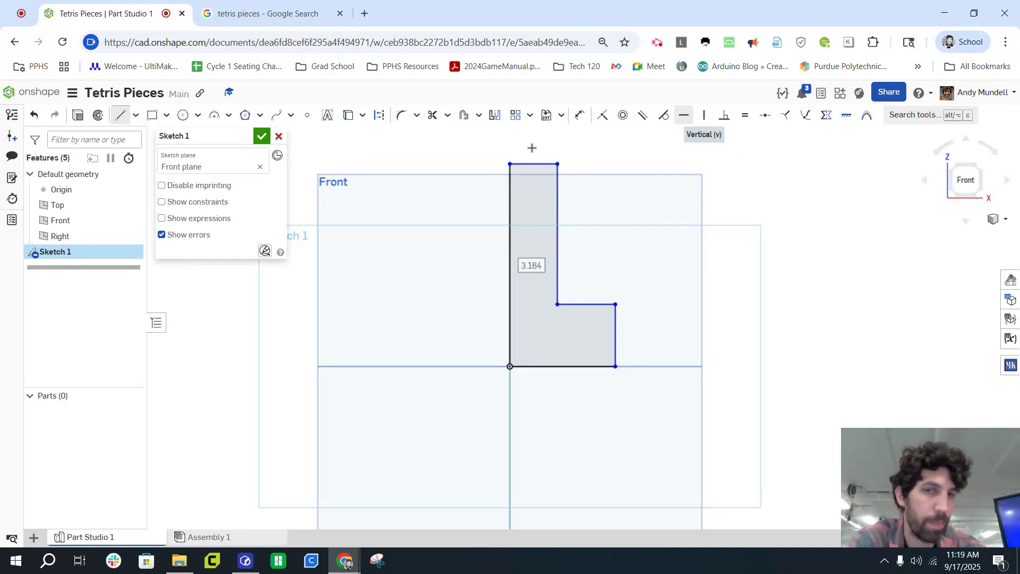
click(703, 118)
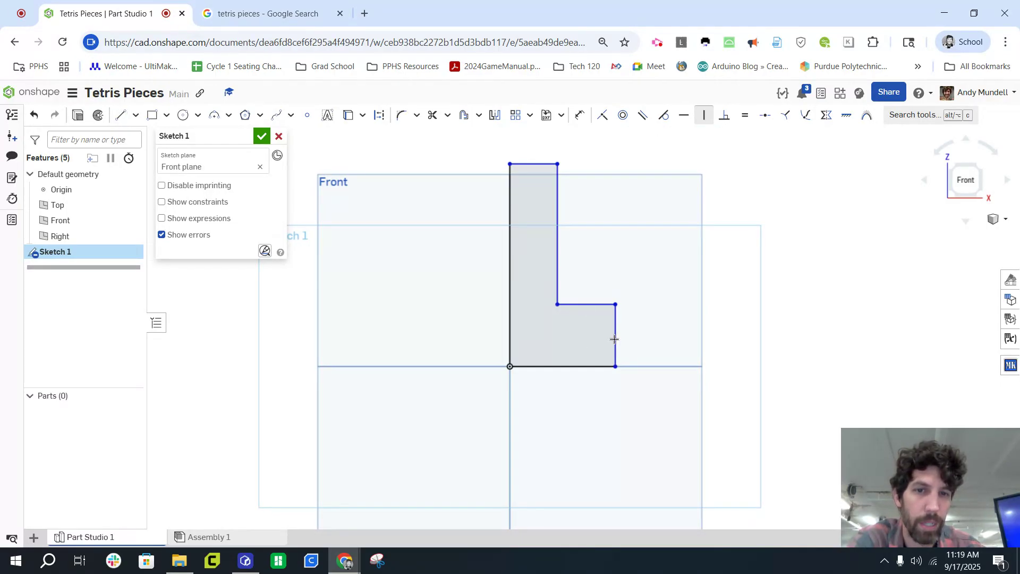
click(684, 115)
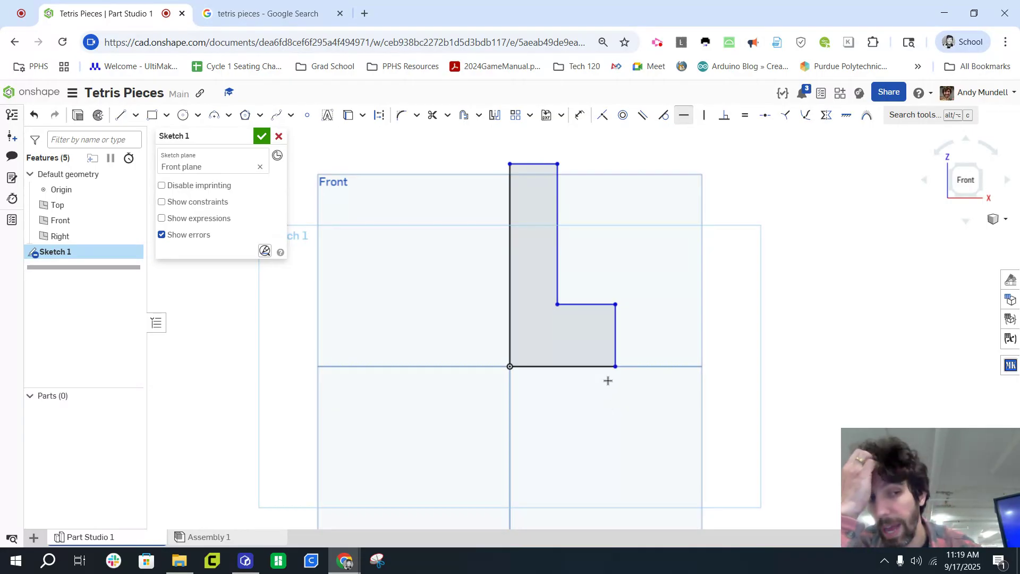
Dimension the outer vertical edge of the L's foot to 1 in
click(579, 115)
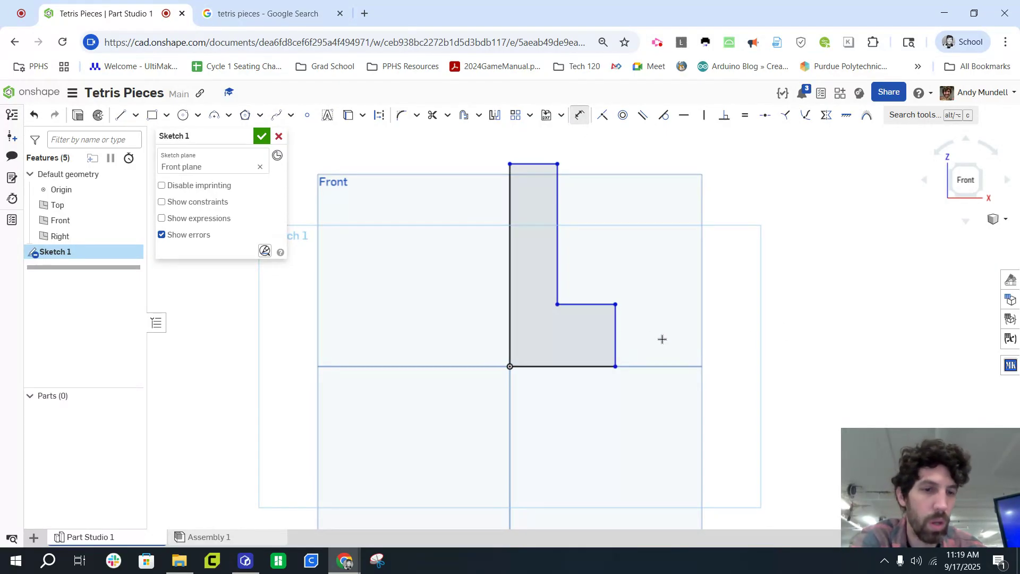
click(615, 336)
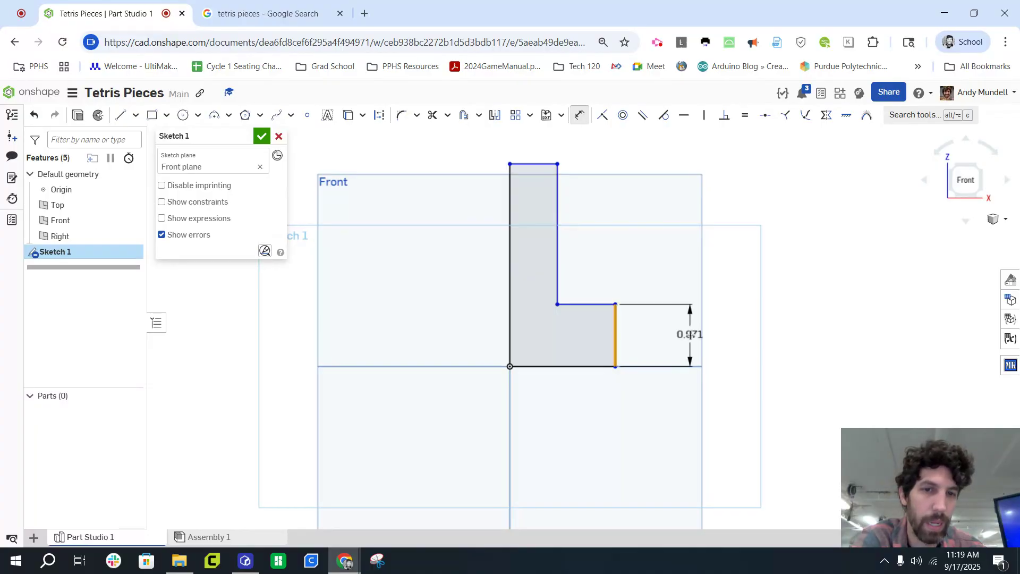
click(679, 337)
text(1)
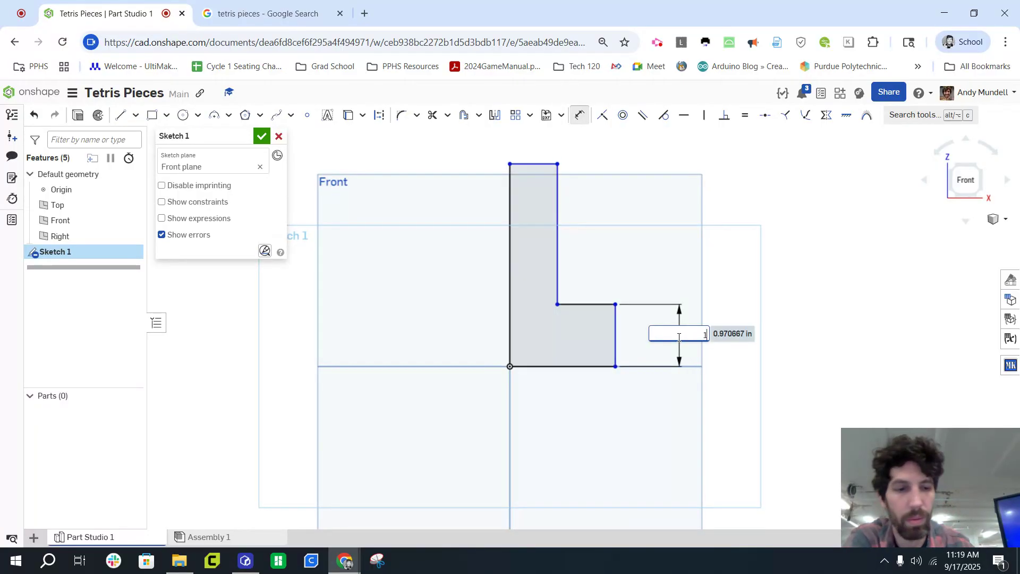
key(Return)
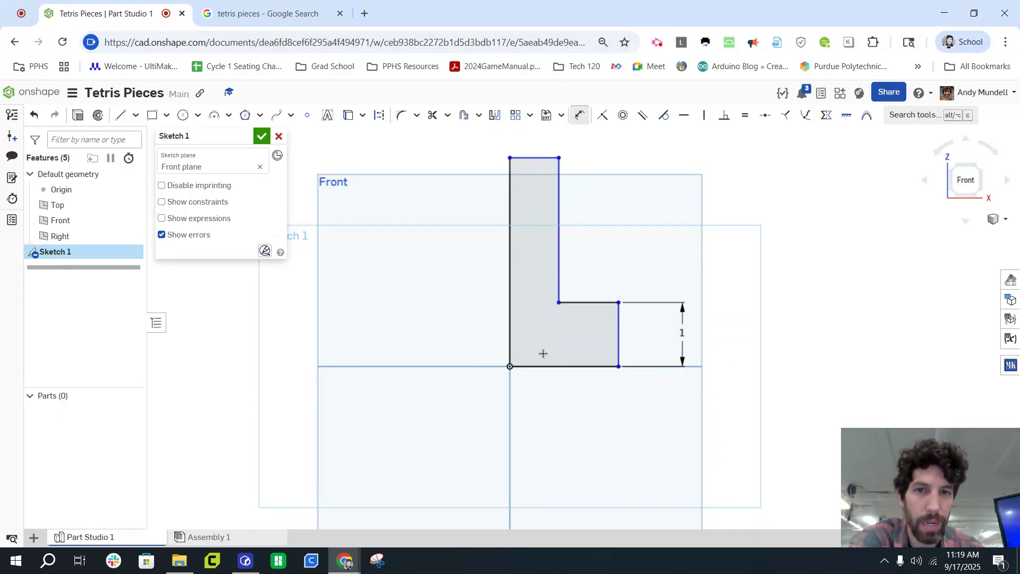
Check the L piece's proportions in the reference image and dimension the profile's long outer vertical edge to 3 in
click(255, 14)
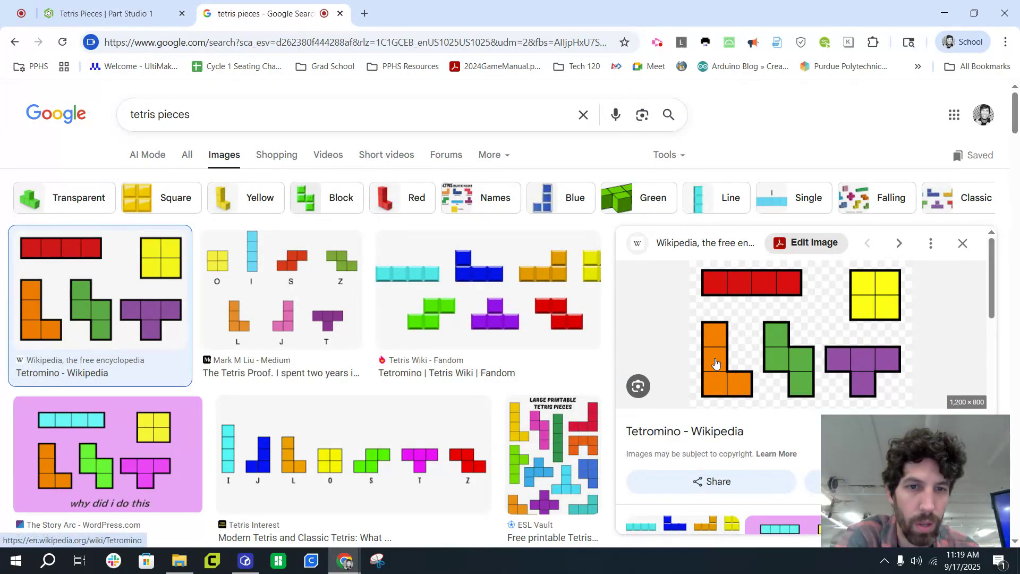
click(112, 13)
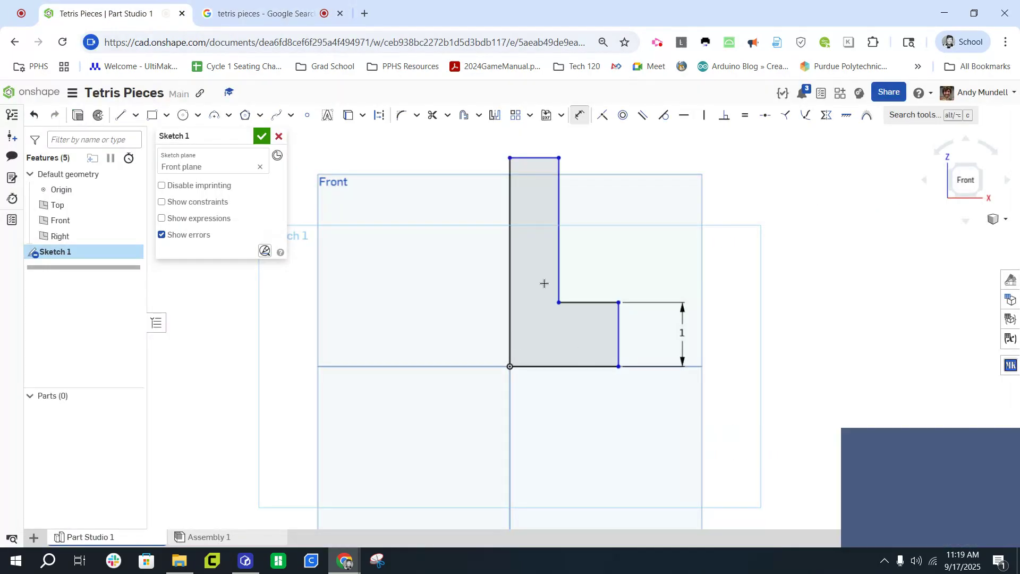
click(507, 255)
click(475, 262)
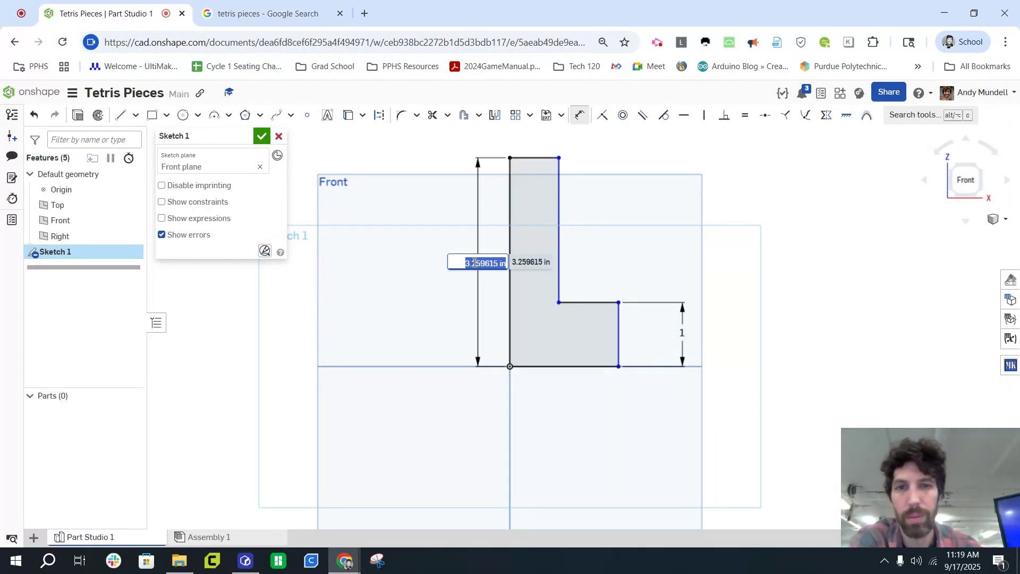
text(3)
key(Return)
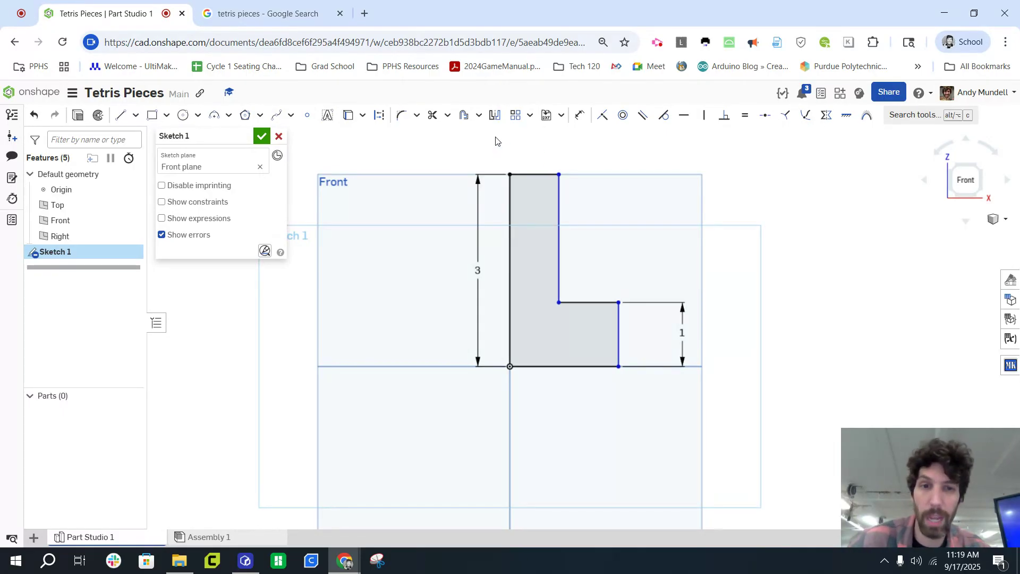
Move the inner vertical edge slightly outward and dimension the L's upper short edge to 1 in
mouse_move(559, 189)
mouse_down()
mouse_move(592, 200)
mouse_move(557, 202)
mouse_move(587, 194)
mouse_move(569, 202)
mouse_up()
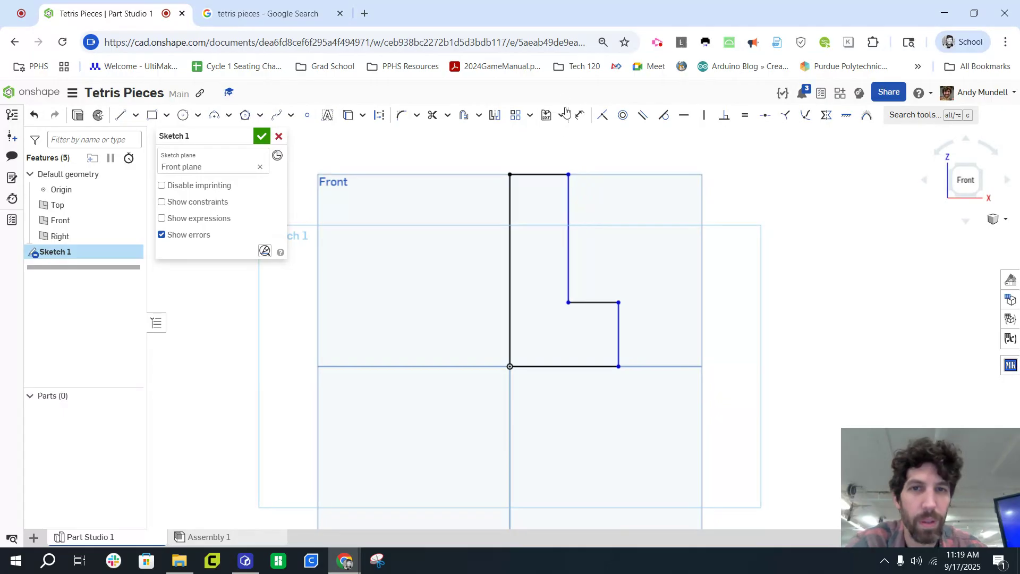
click(580, 115)
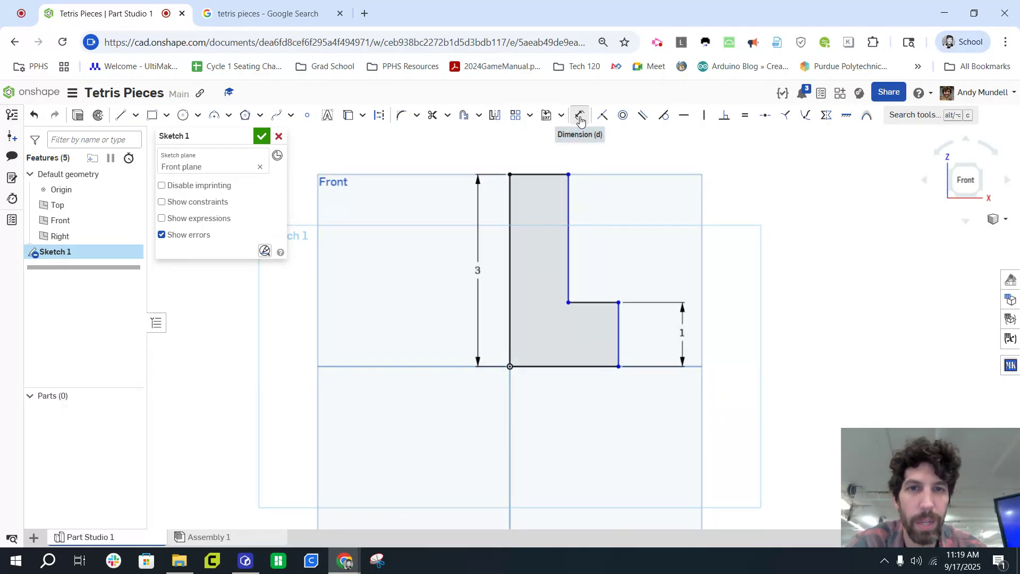
click(537, 169)
click(543, 155)
text(1)
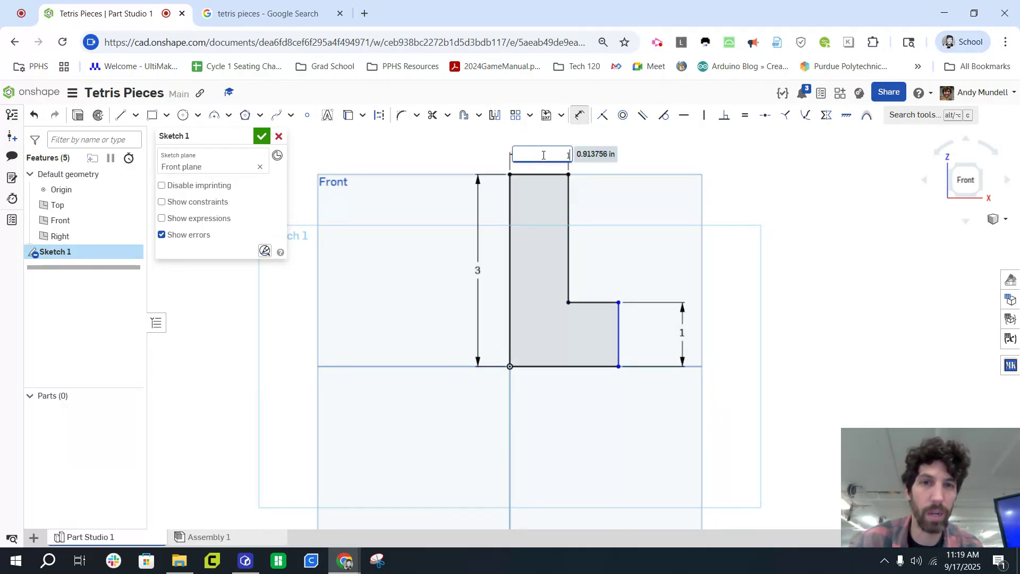
key(Return)
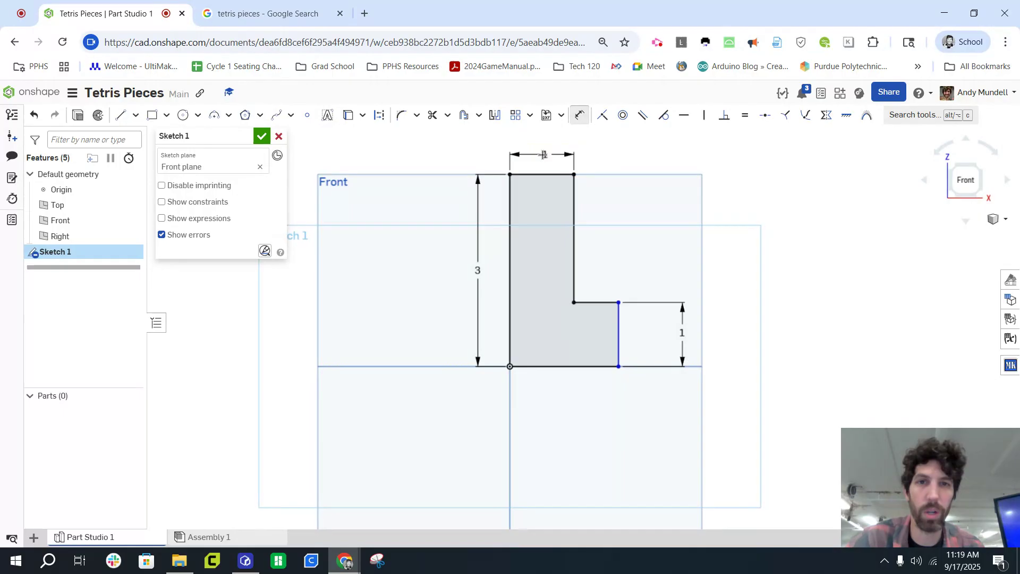
Dimension the L profile's bottom edge to 2 in and finish the sketch
click(620, 323)
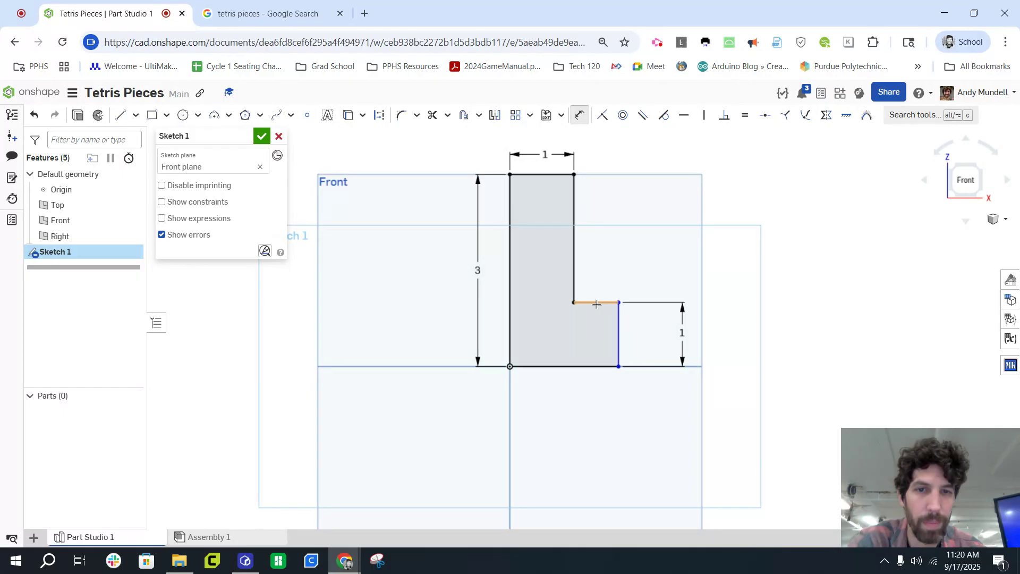
click(565, 367)
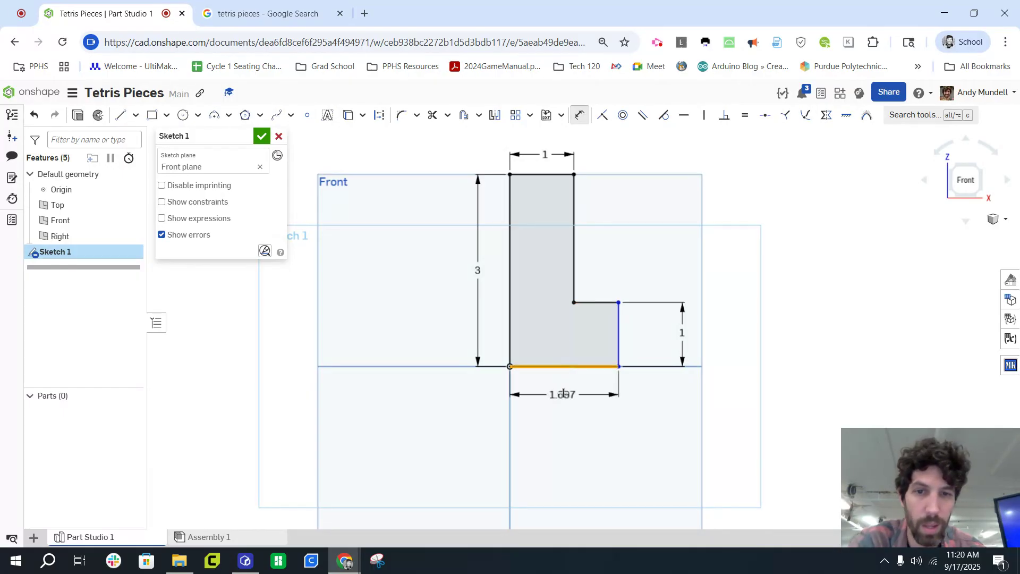
click(564, 396)
text(2)
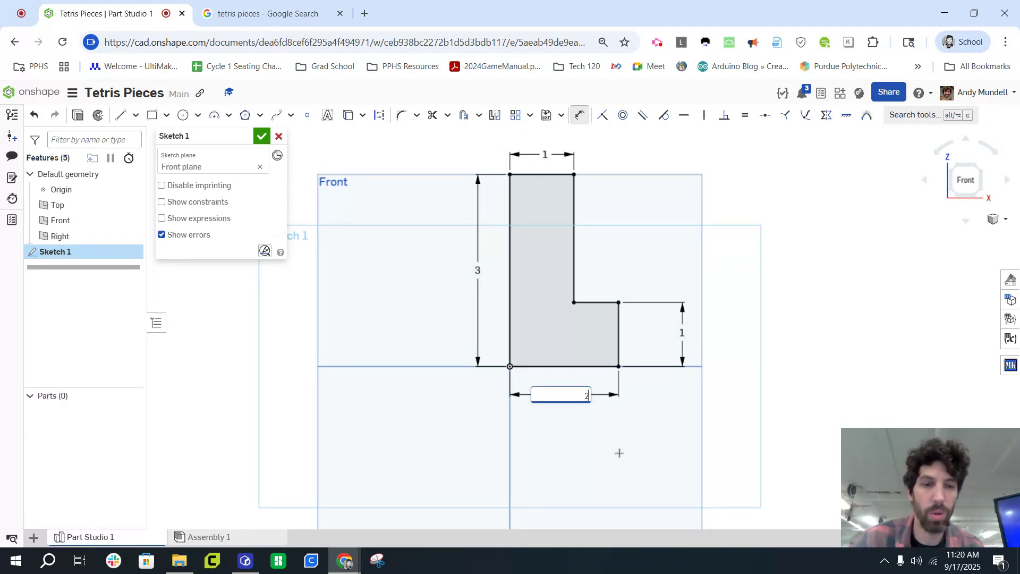
key(Return)
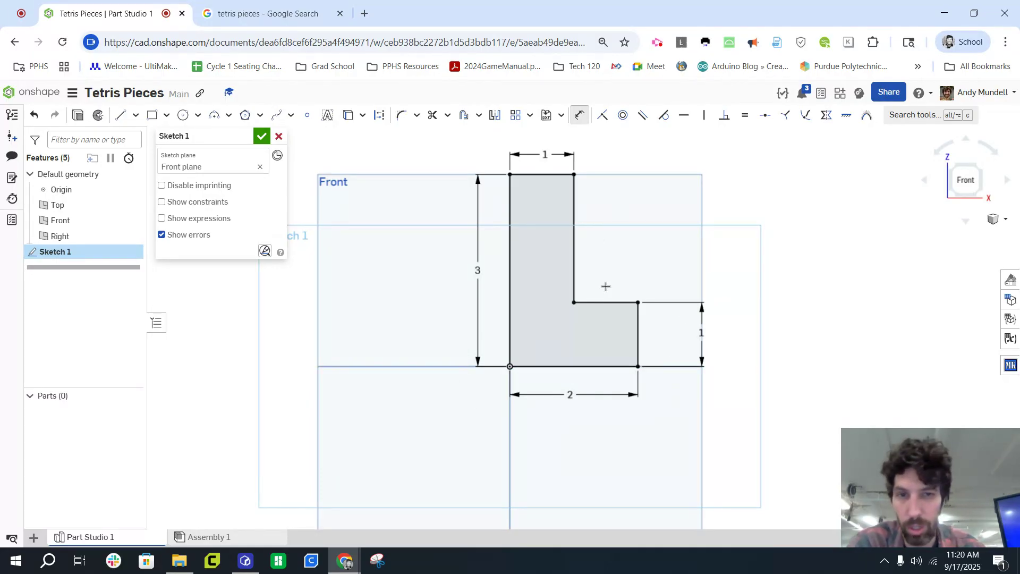
click(261, 138)
Extrude the L-shaped profile 1 in as a new solid part
right_drag(260, 355, 297, 364)
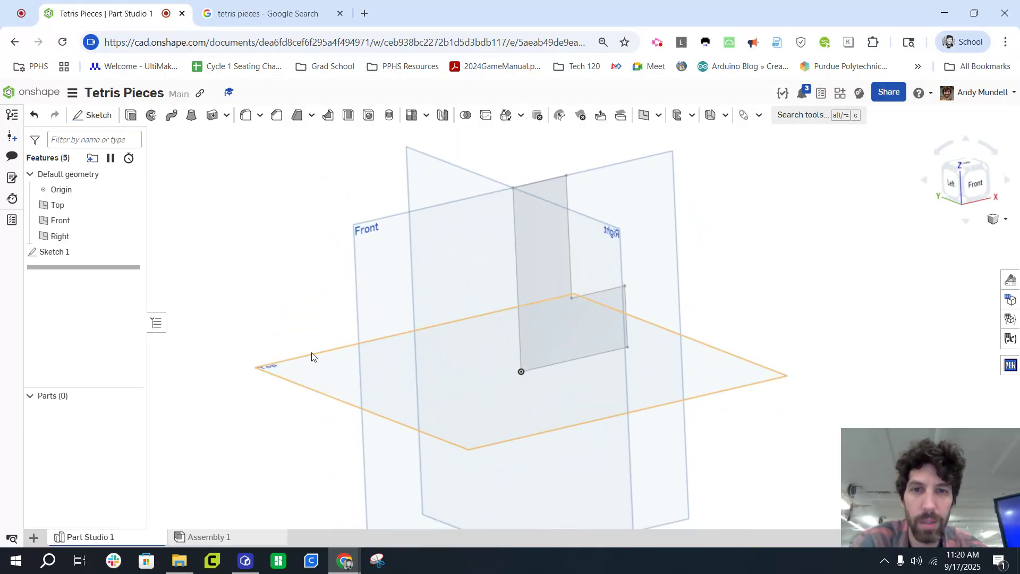
click(543, 231)
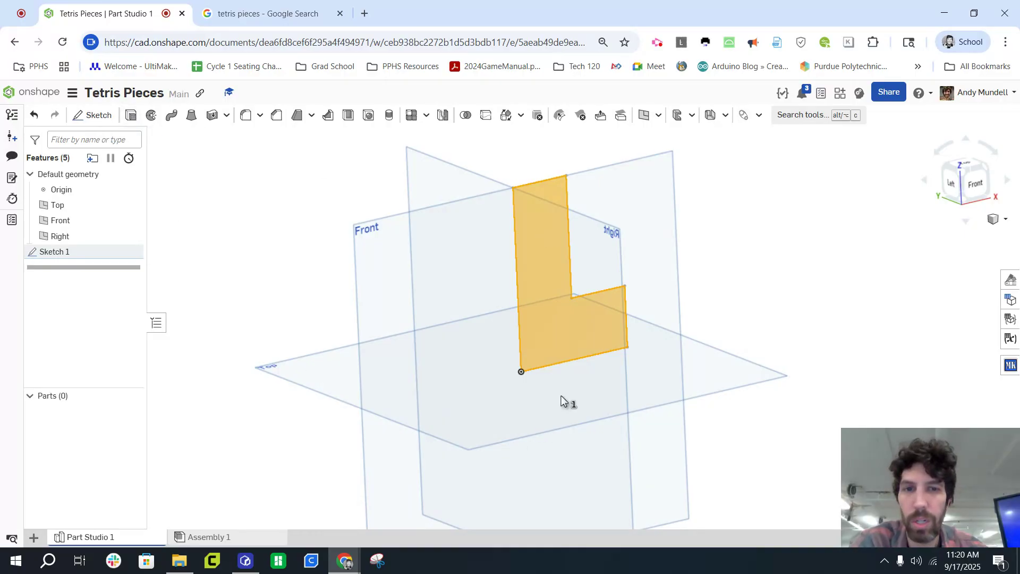
key(shift+e)
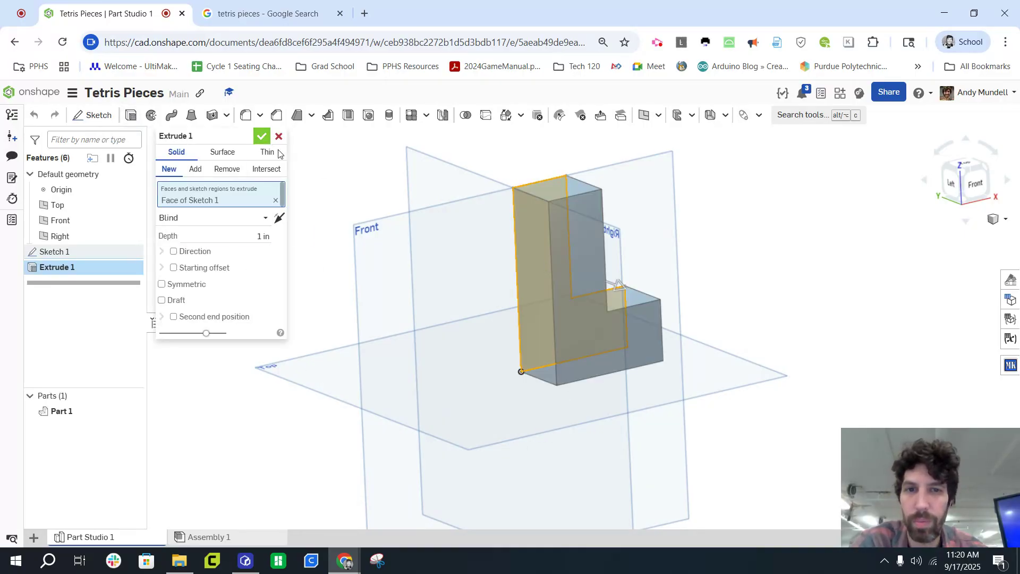
click(262, 136)
right_drag(287, 244, 252, 223)
right_drag(299, 258, 639, 262)
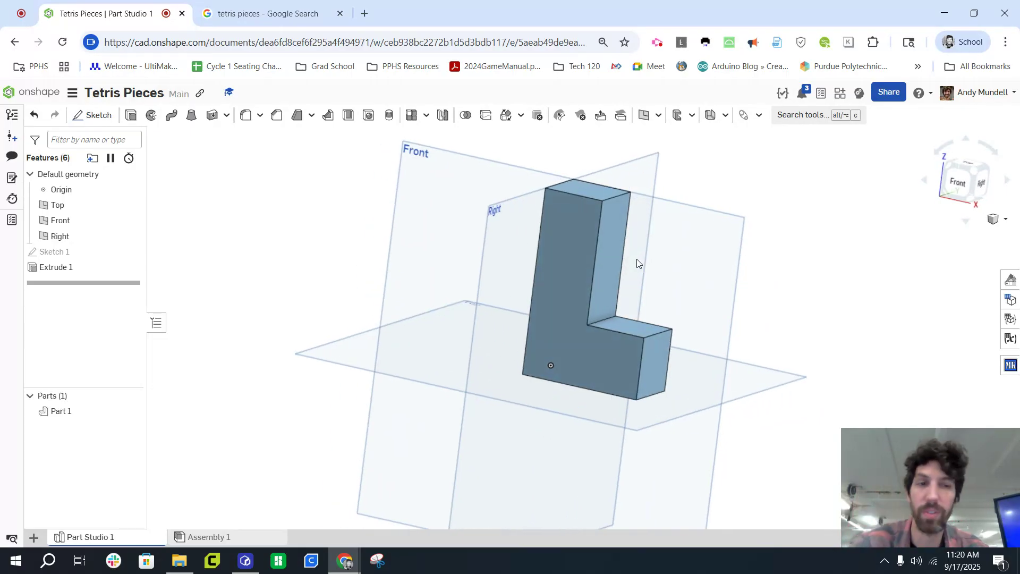
Create a second part studio and rename Part Studio 1 to "L piece"
click(33, 540)
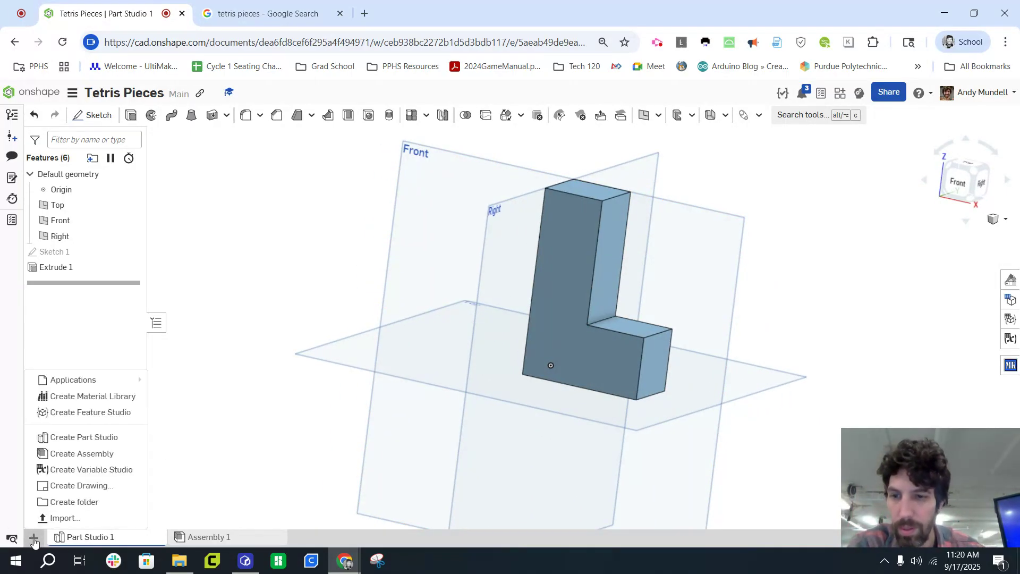
click(84, 438)
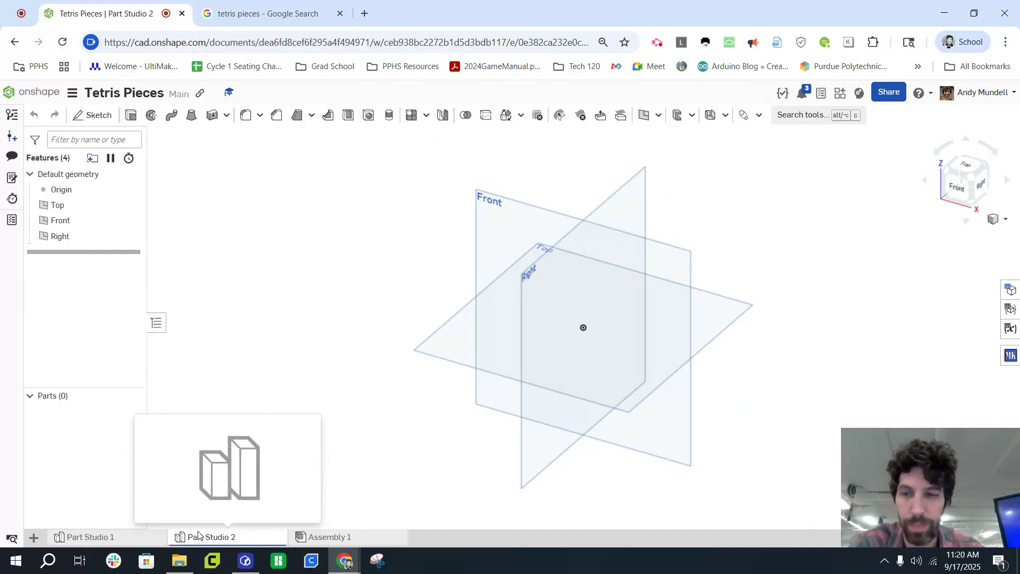
right_click(99, 539)
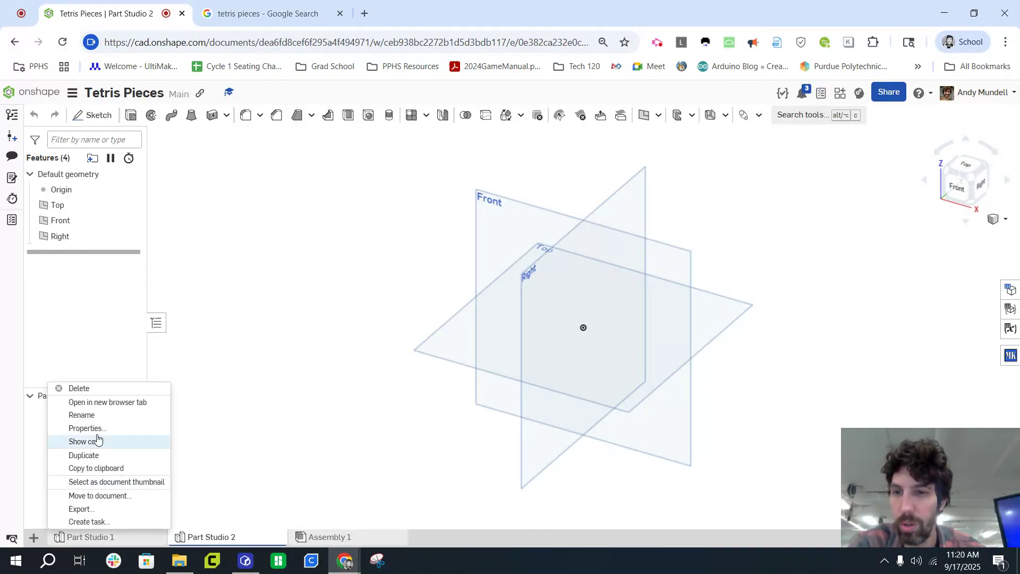
click(93, 416)
text(L piece)
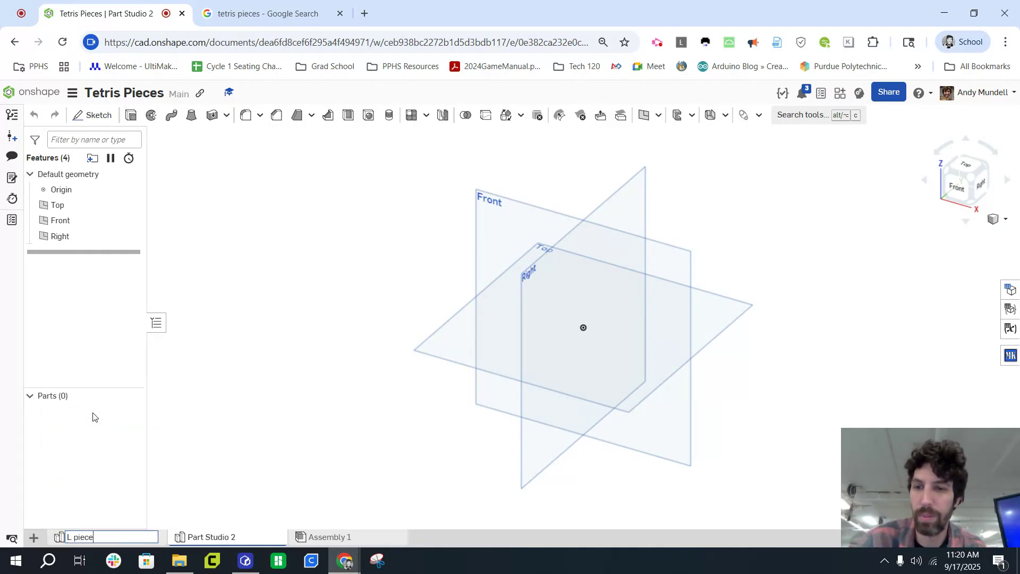
key(Return)
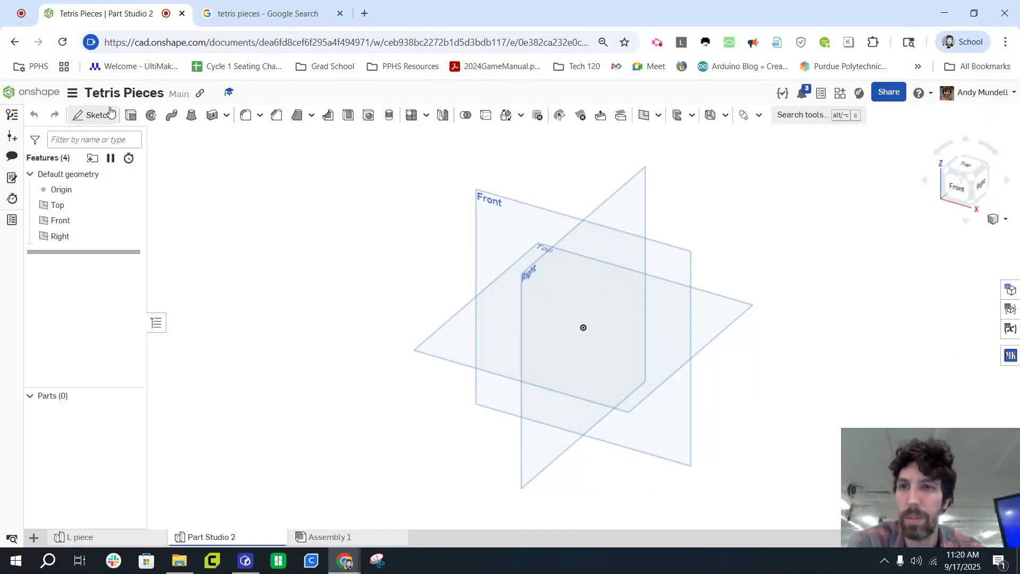
Start a sketch on the Front plane of Part Studio 2, viewed face-on
click(95, 114)
click(482, 232)
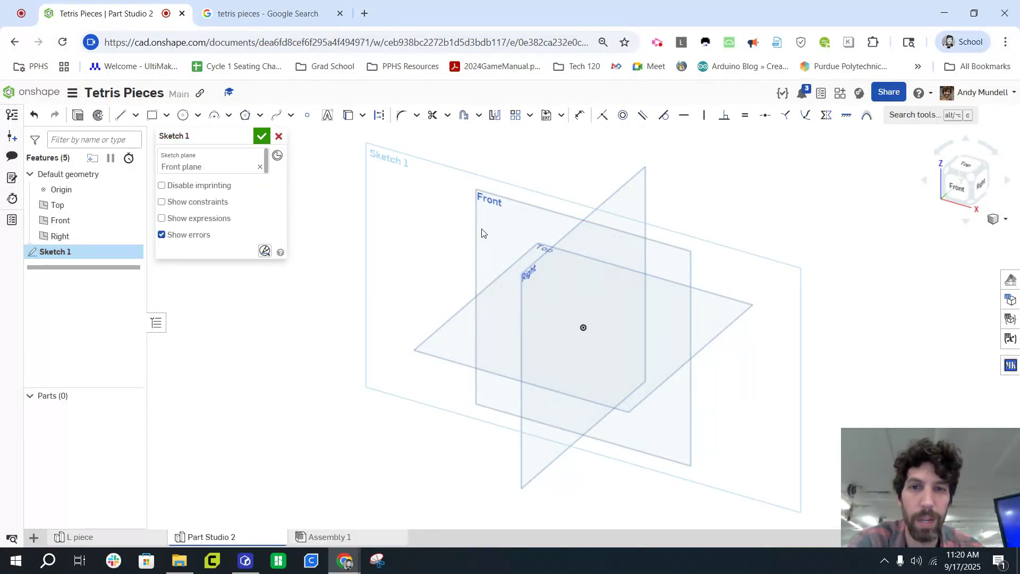
key(n)
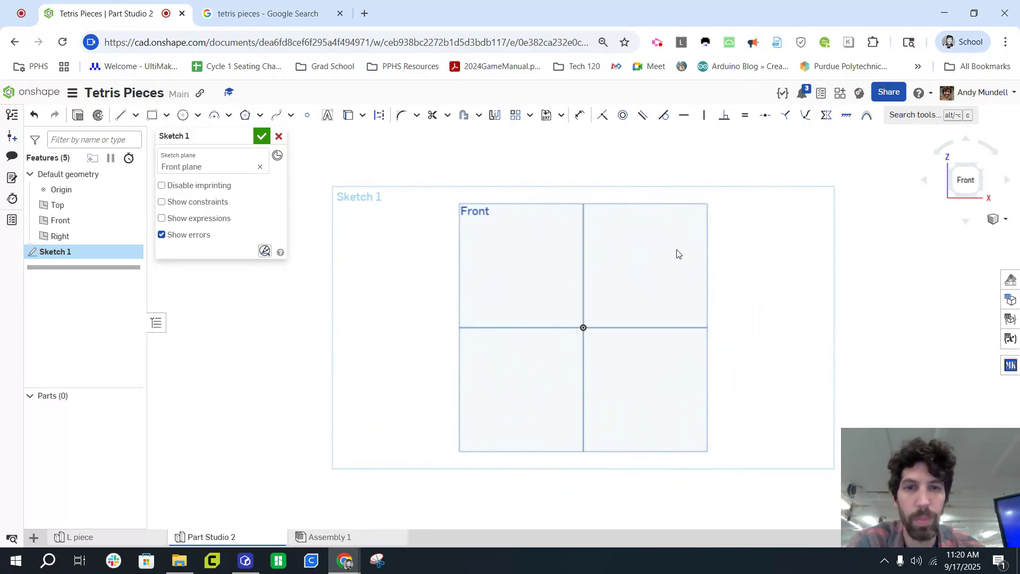
scroll(675, 254, up, 5)
scroll(691, 234, down, 3)
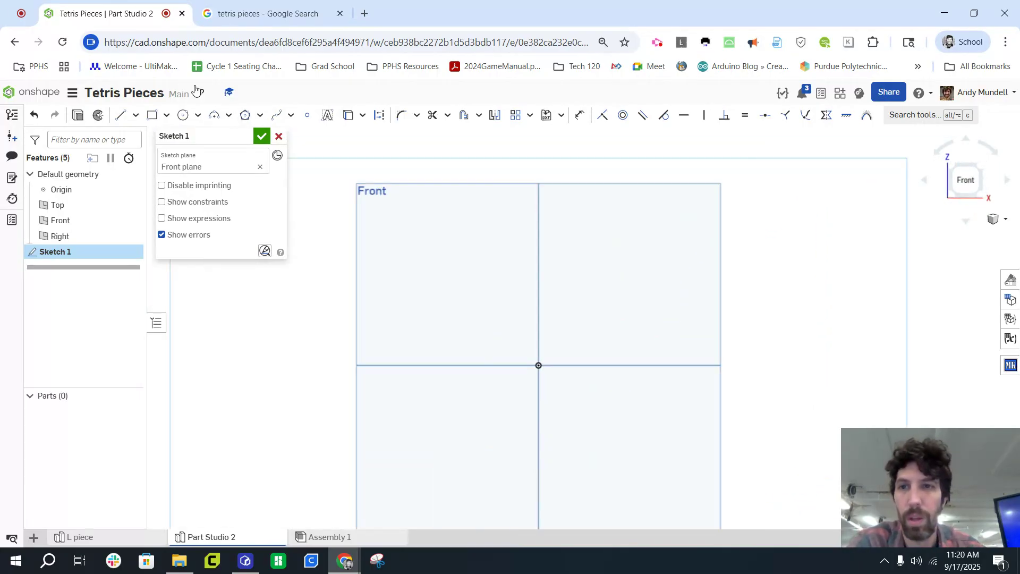
Sketch a closed Z-shaped outline with lines from the origin, about 2.95 in wide and 1.96 in tall, its upper block offset left
click(118, 115)
click(539, 365)
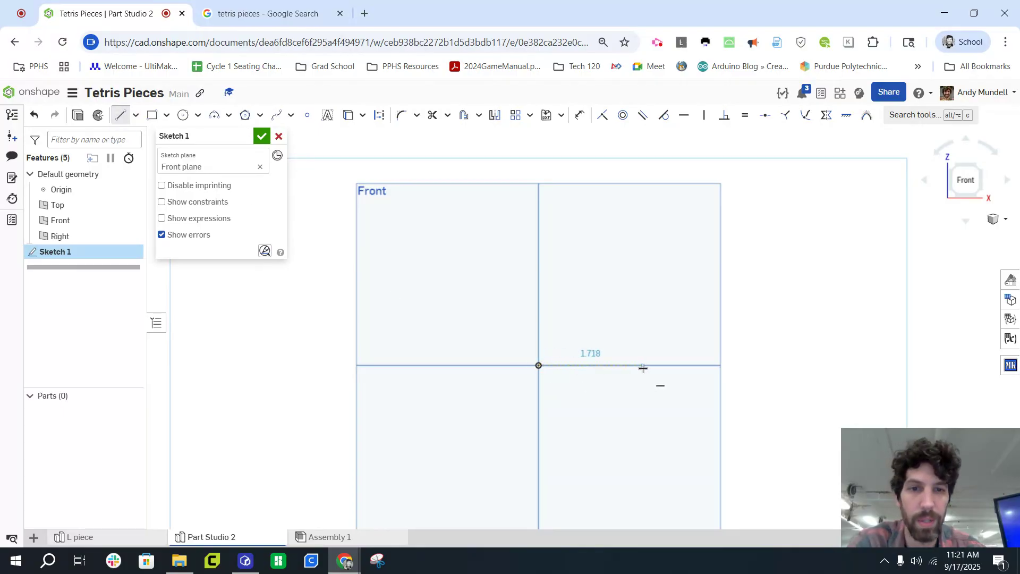
click(643, 366)
click(643, 301)
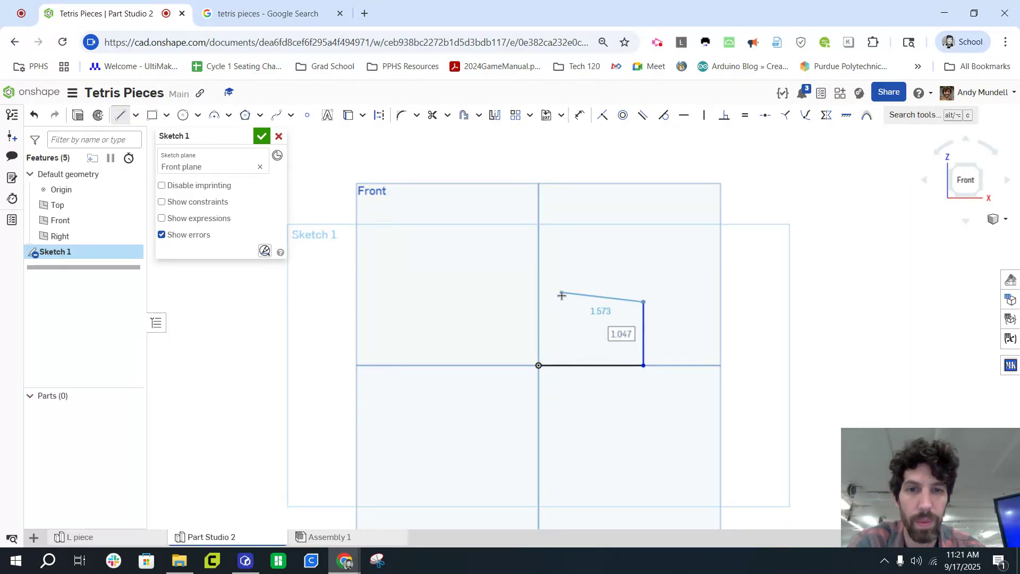
click(589, 301)
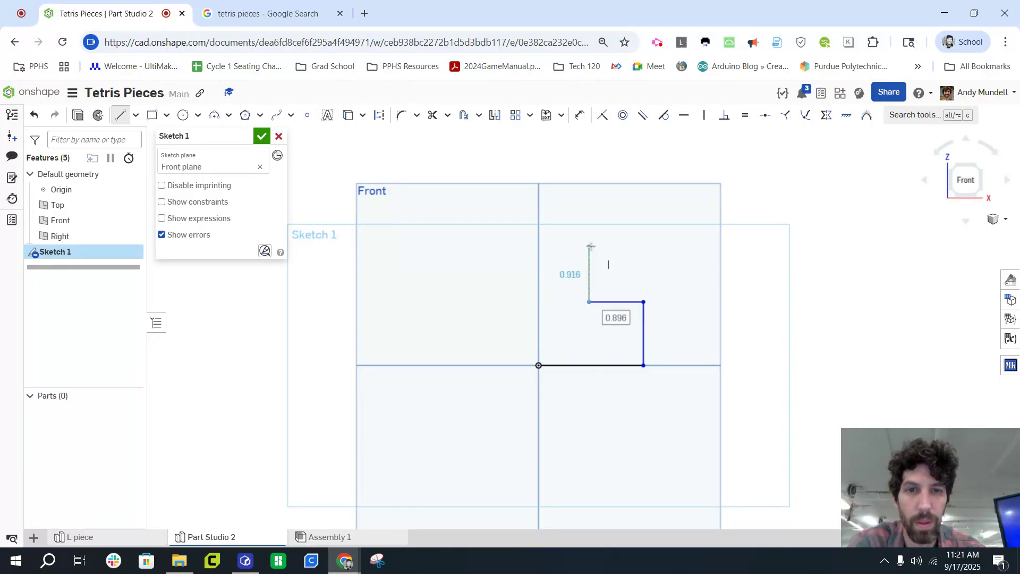
click(588, 246)
click(464, 246)
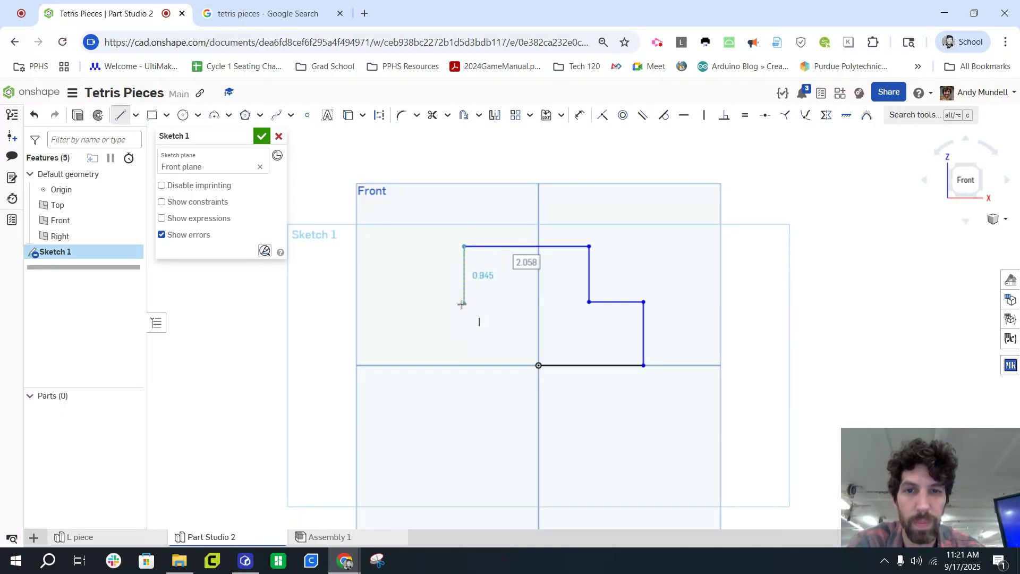
click(464, 303)
click(539, 304)
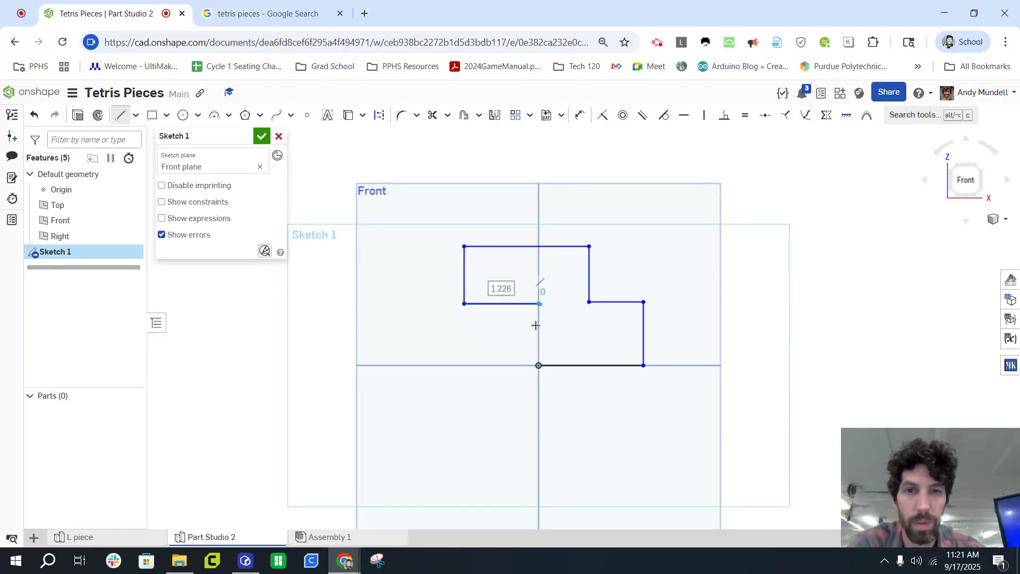
click(539, 365)
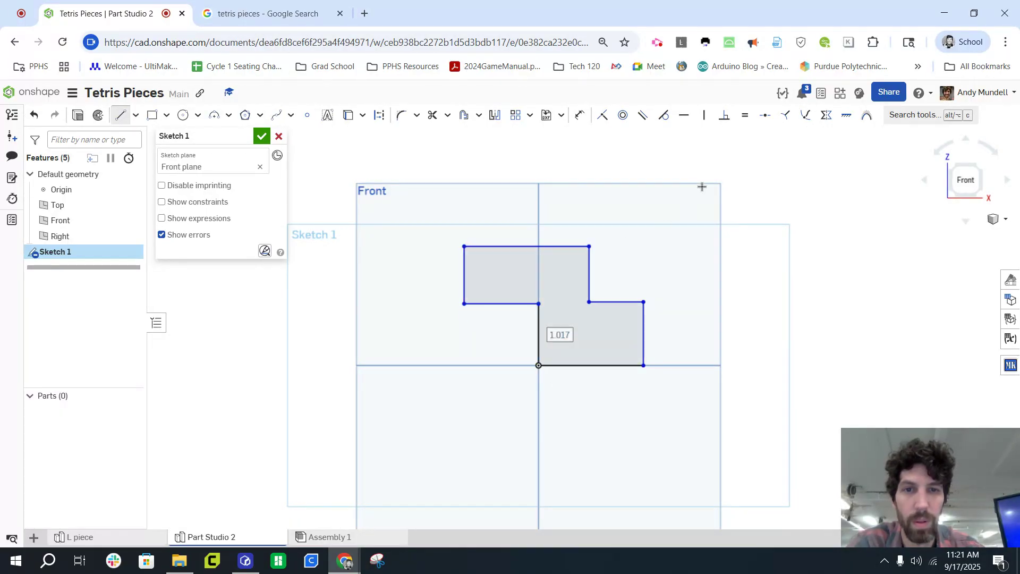
Dimension the Z profile's bottom edge to 2 in and its lower right vertical edge to 1 in
click(579, 115)
click(596, 366)
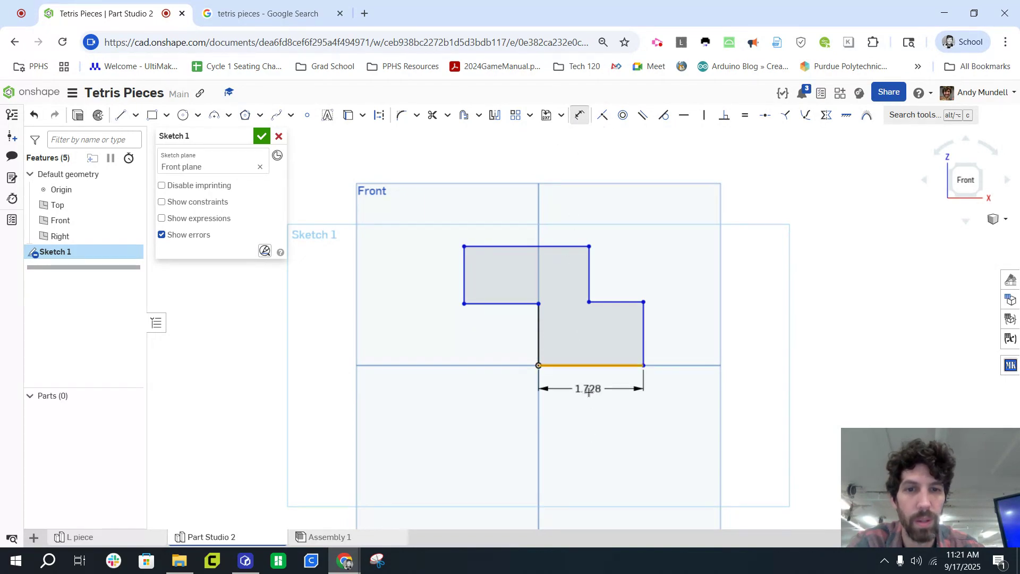
click(590, 393)
text(2)
key(Return)
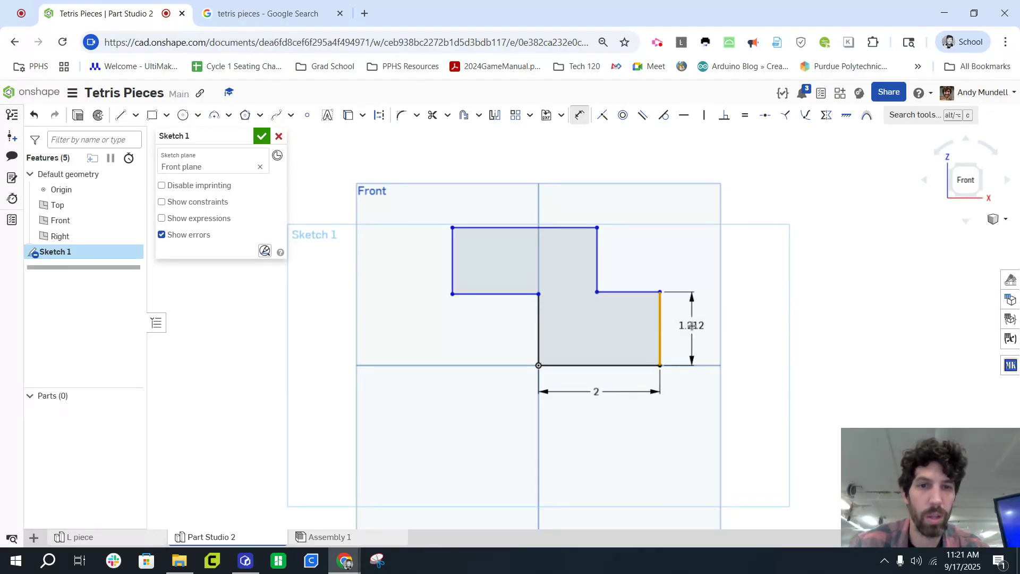
click(691, 327)
text(1)
key(Return)
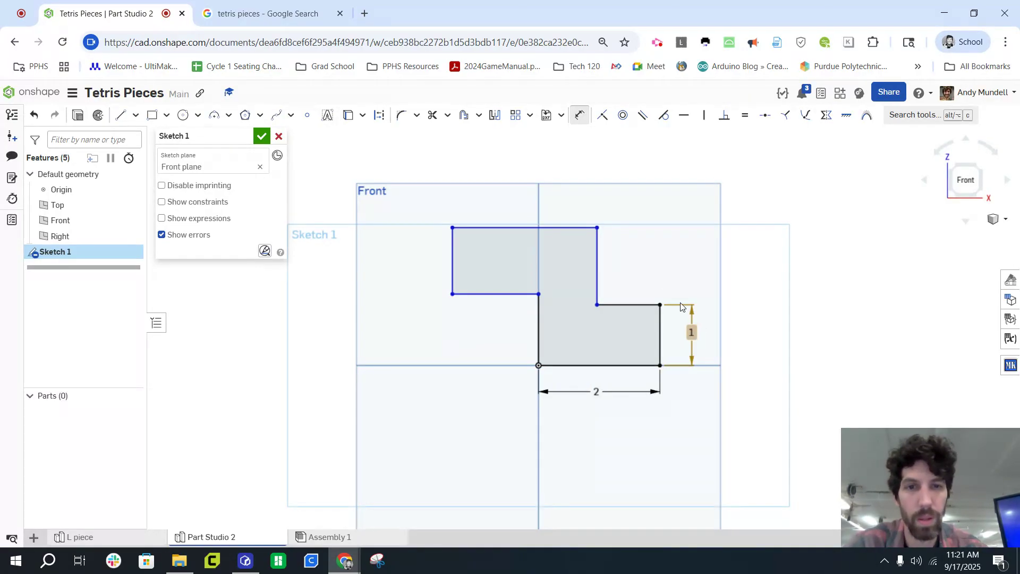
Dimension the horizontal ledge of the Z's right-hand step to 1 in and the vertical edge above it to 1 in
click(627, 304)
click(627, 273)
text(1.037166)
key(Return)
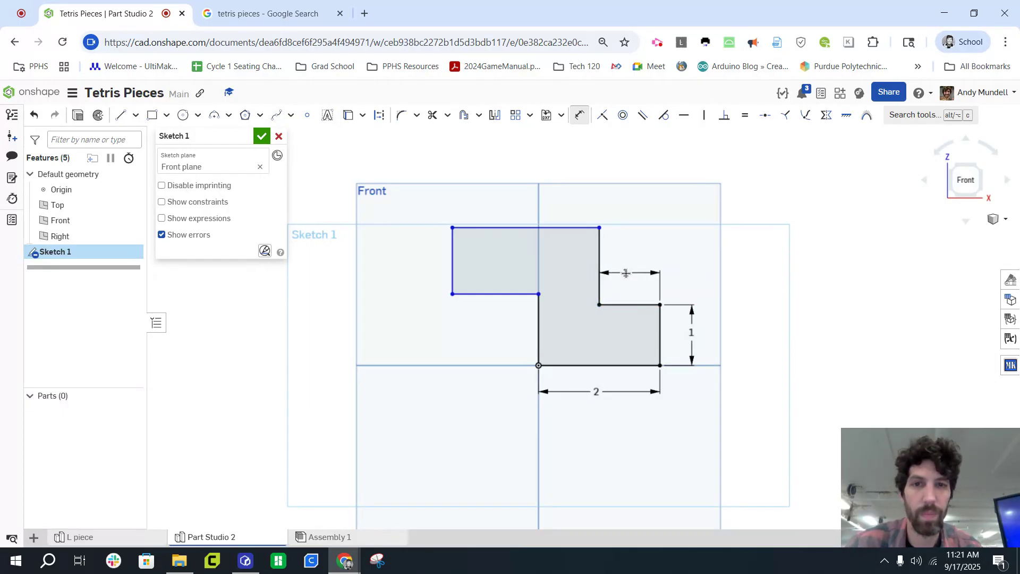
click(600, 253)
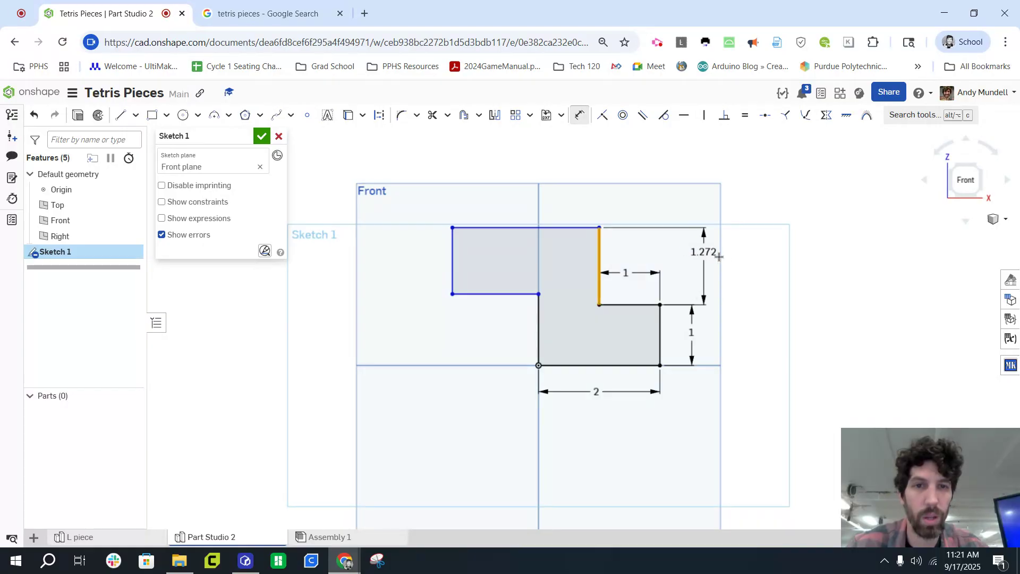
click(719, 257)
text(1)
key(Return)
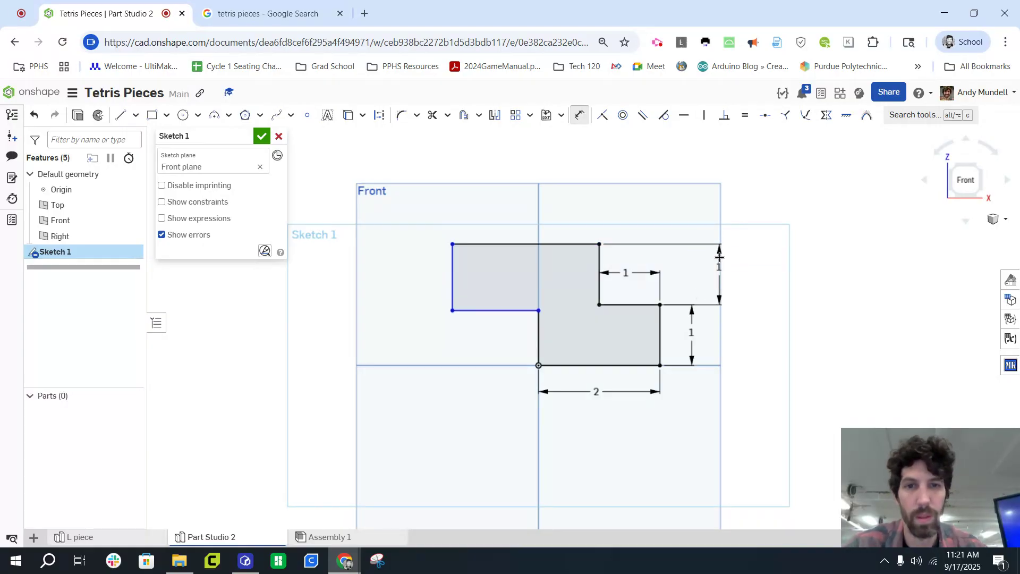
Dimension the Z profile's top edge to 2 in
click(505, 245)
click(506, 227)
key(Return)
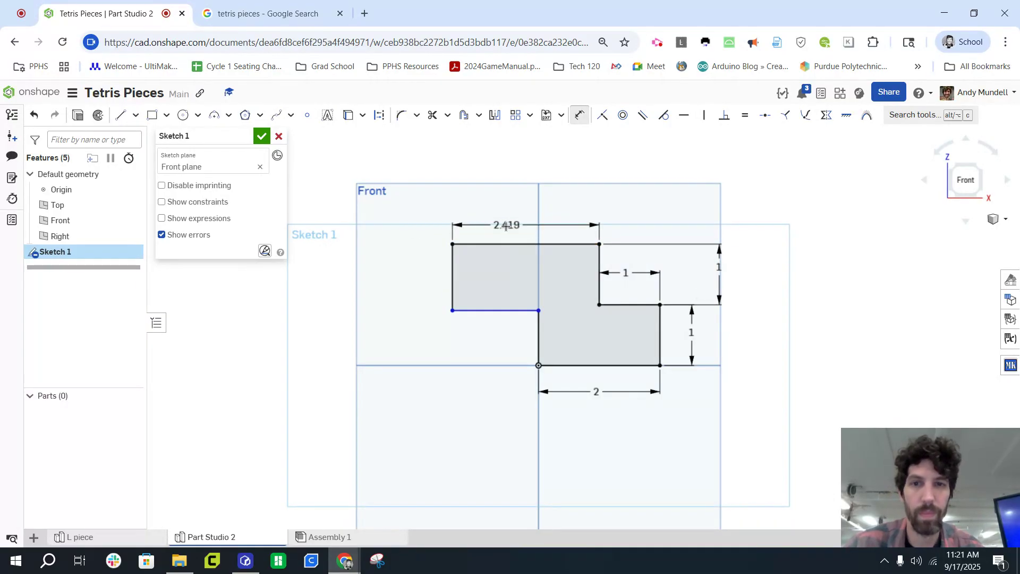
Try a 1 in dimension on the Z's upper left vertical edge and undo it
click(476, 274)
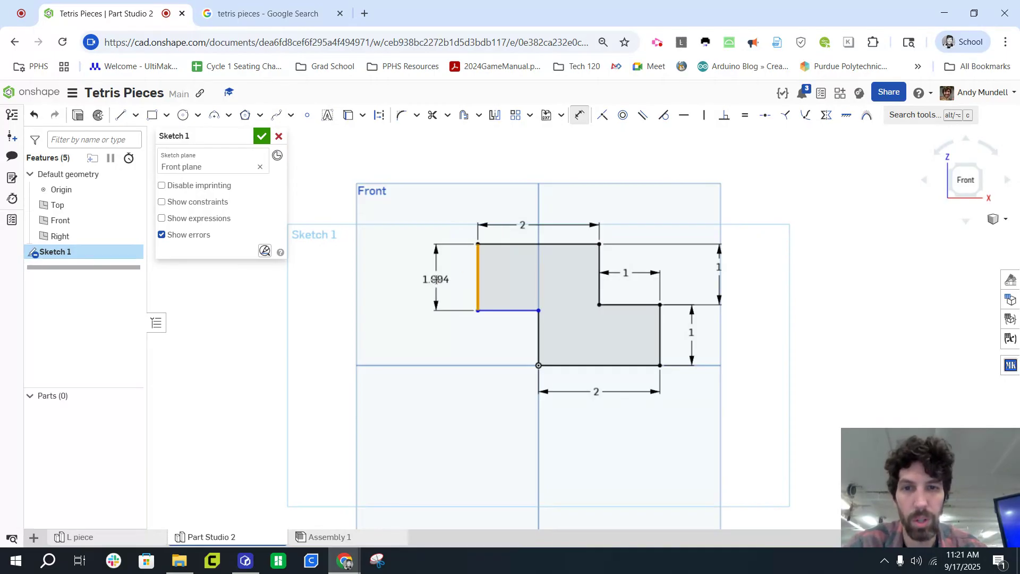
click(435, 278)
text(1)
key(Return)
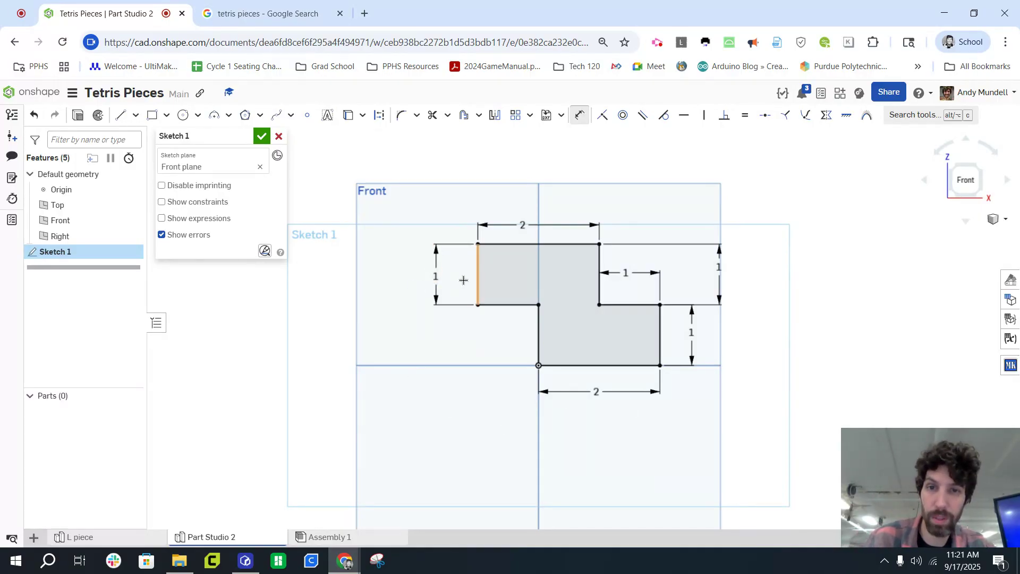
key(ctrl+z)
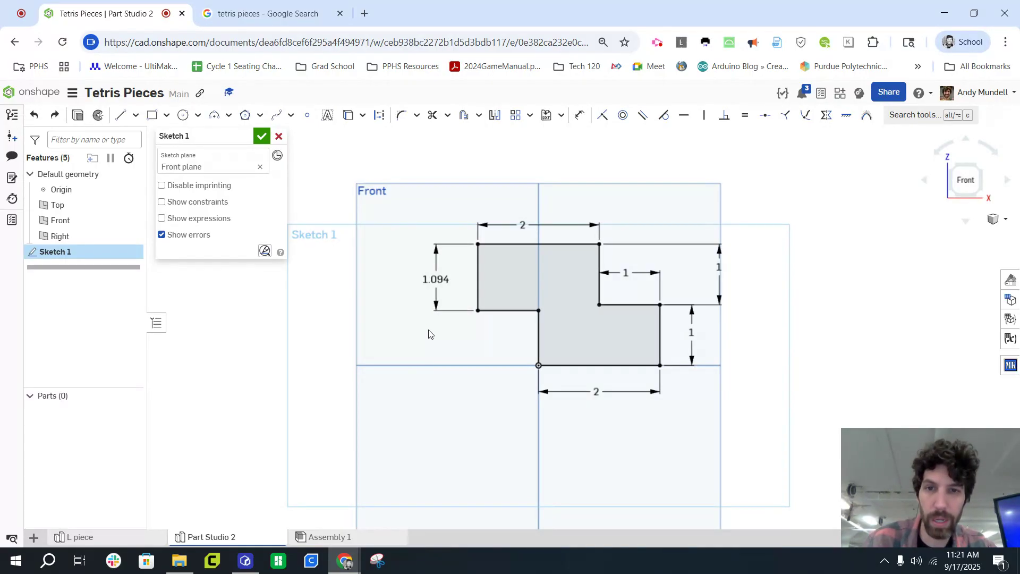
key(ctrl+z)
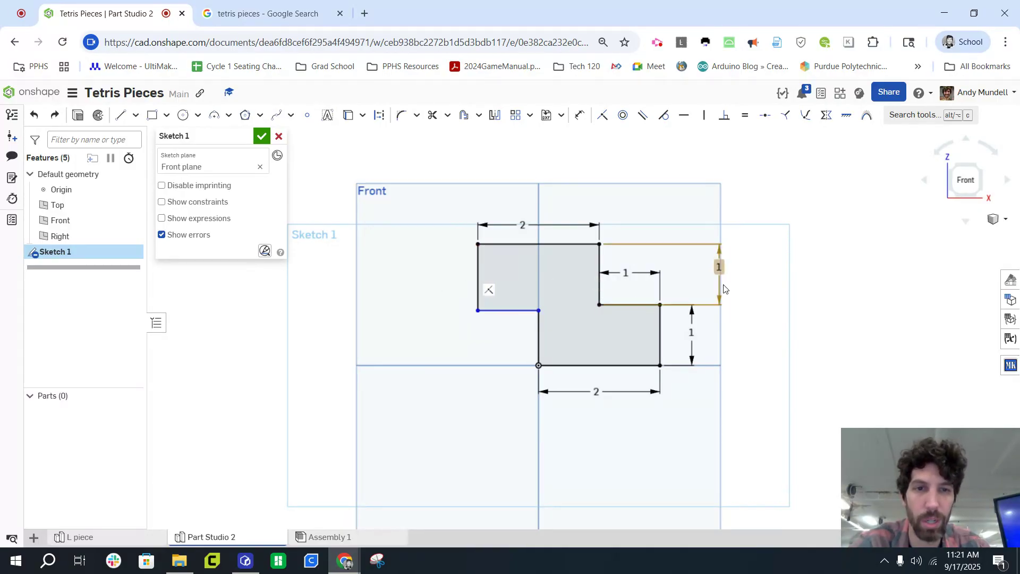
Move the upper right 1 in dimension slightly inward and align the Z's two inner corner points with a Horizontal constraint
mouse_move(717, 267)
mouse_down()
mouse_move(683, 269)
mouse_move(710, 269)
mouse_up()
click(682, 118)
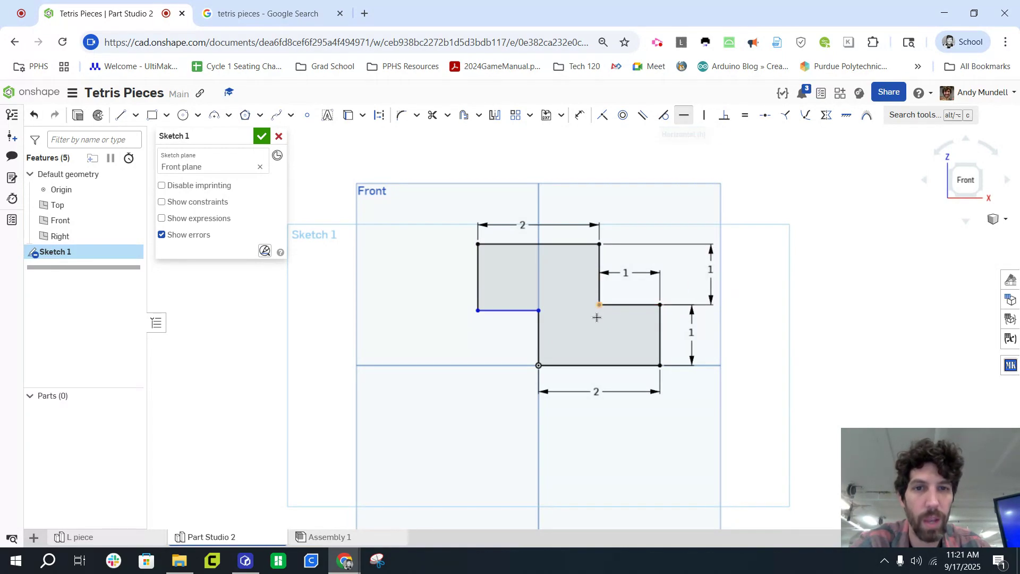
click(538, 311)
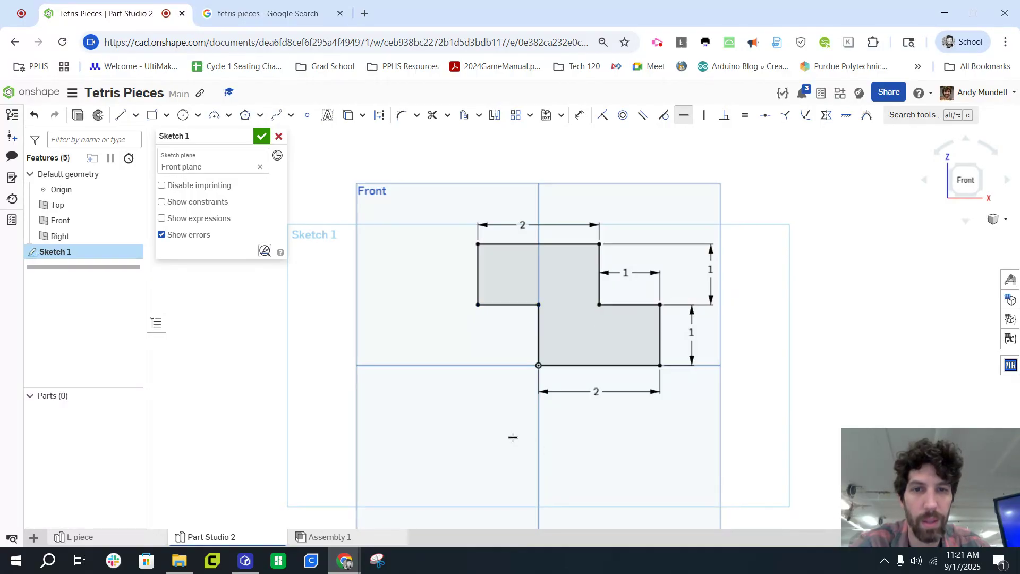
Finish the Z sketch and extrude its closed profile into a solid part
click(262, 136)
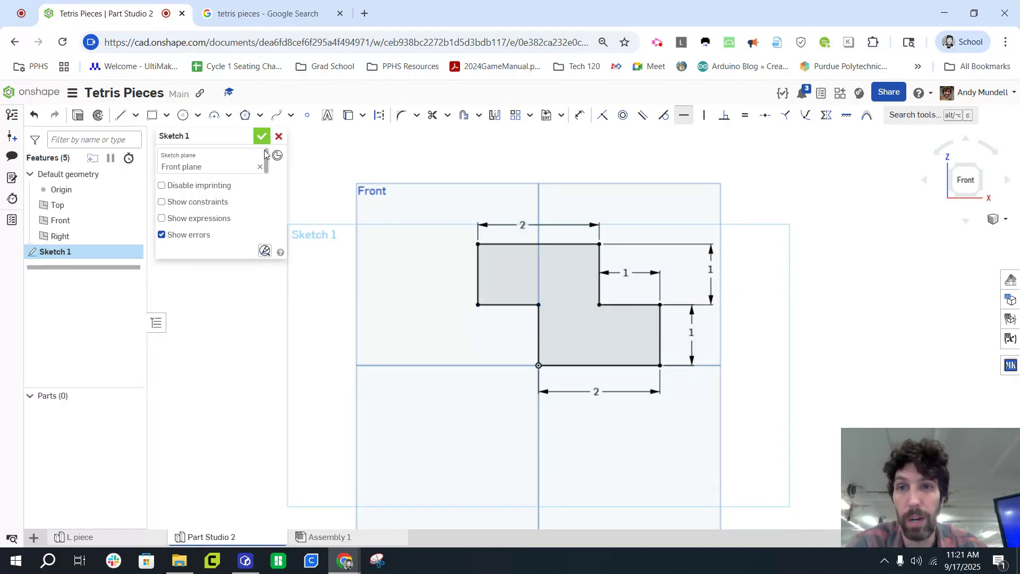
right_drag(267, 291, 388, 300)
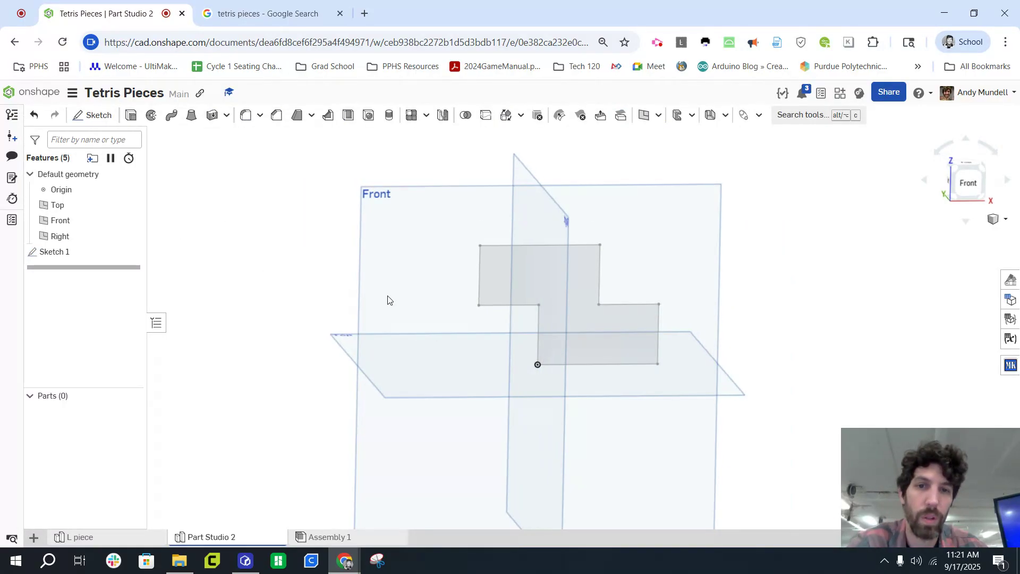
click(564, 278)
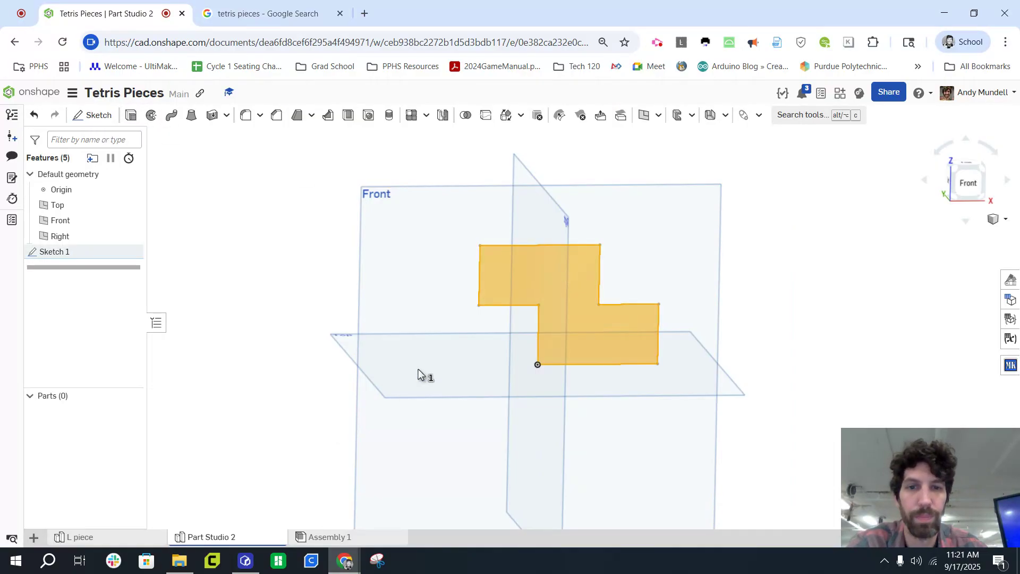
key(shift+e)
right_drag(344, 242, 296, 182)
click(262, 136)
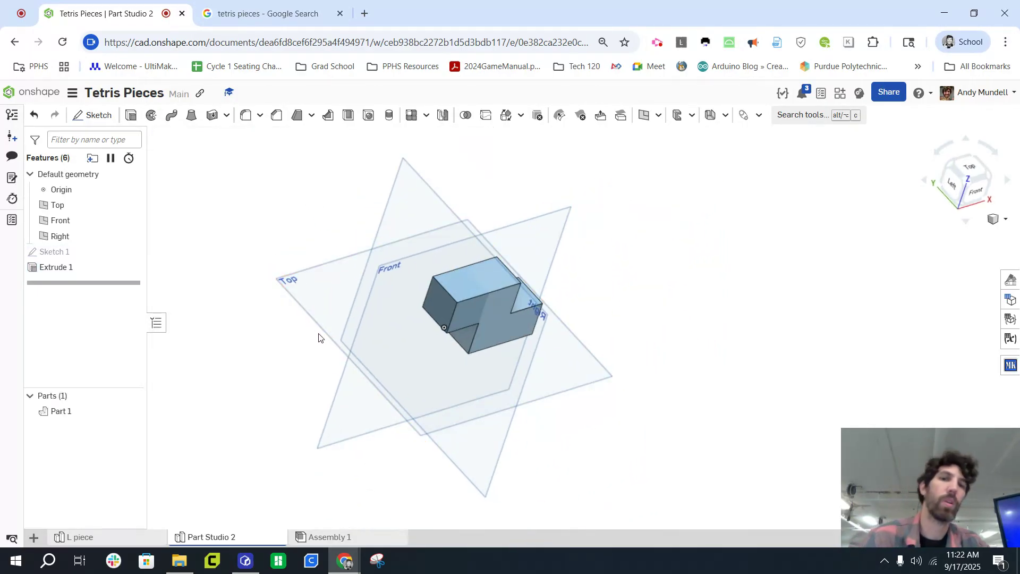
Rename the Part Studio 2 tab as Z piece
right_drag(319, 337, 297, 360)
right_click(208, 538)
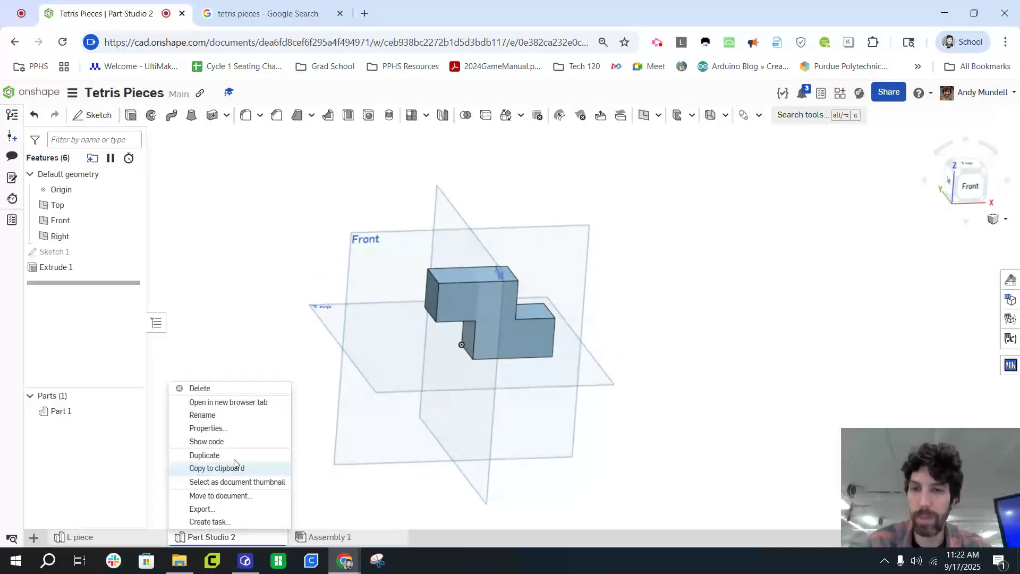
click(215, 419)
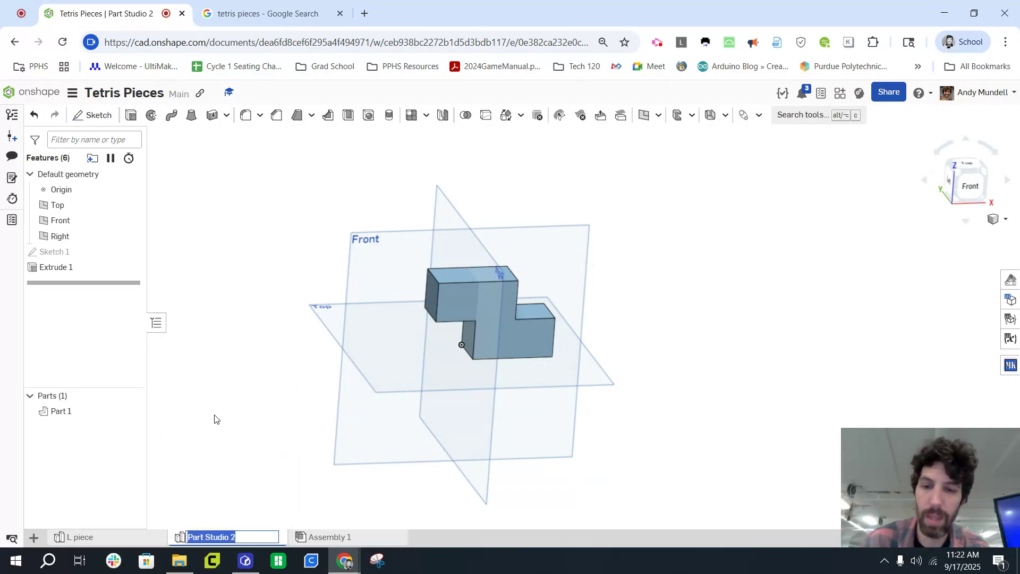
text(Z piece)
key(Return)
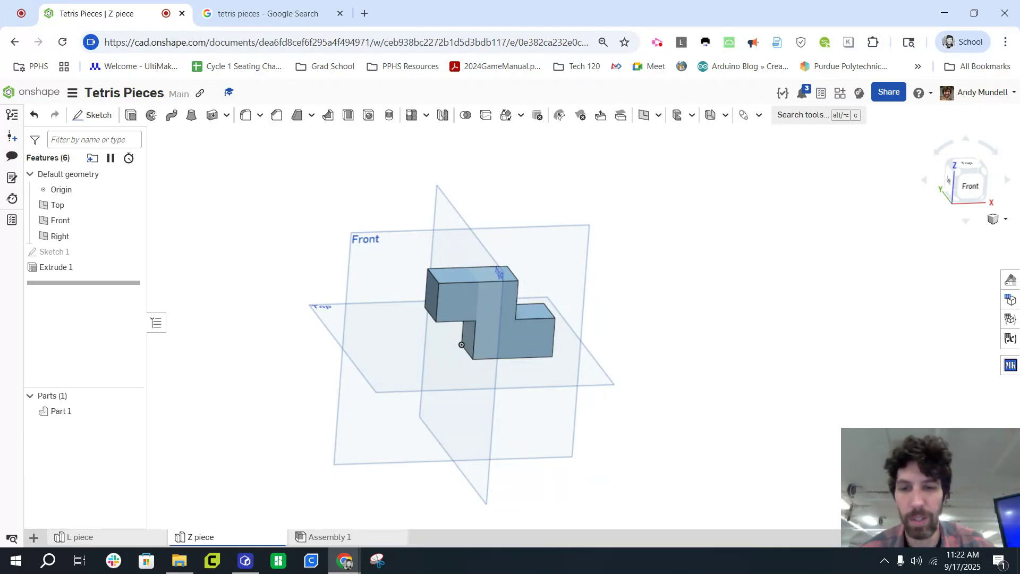
Insert Part 1 of the L piece studio into Assembly 1 near the origin
click(334, 538)
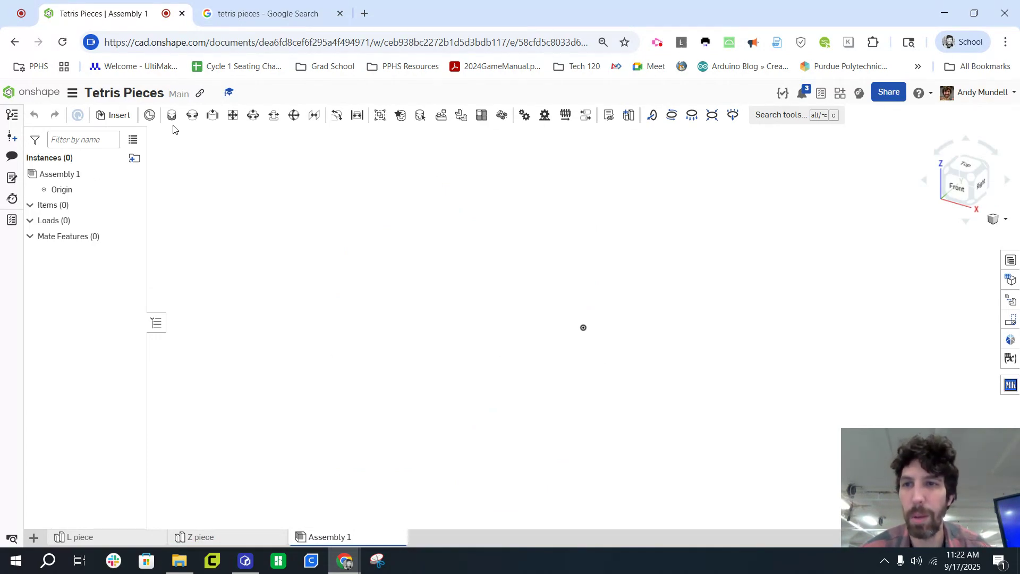
click(114, 115)
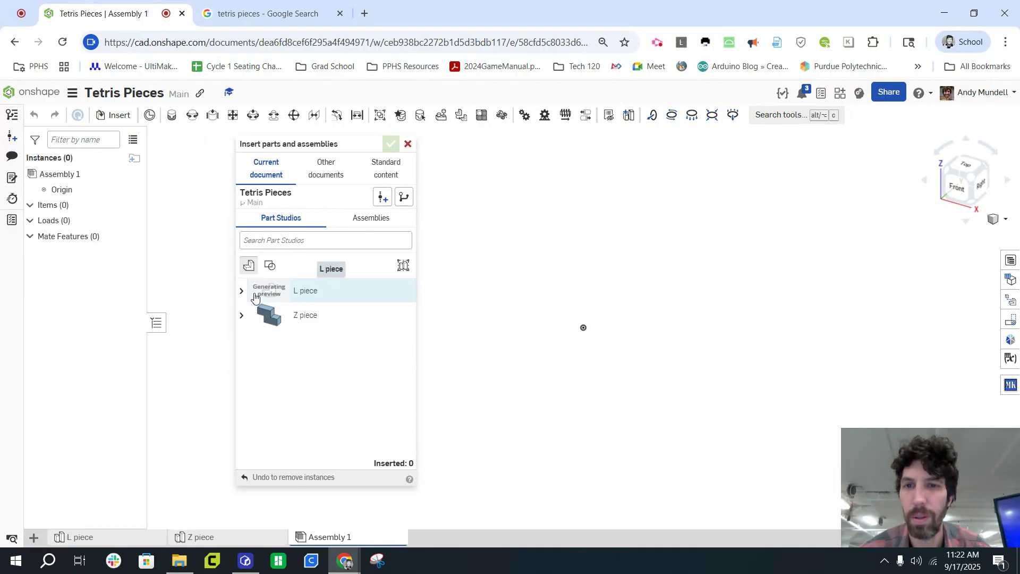
click(242, 290)
click(327, 323)
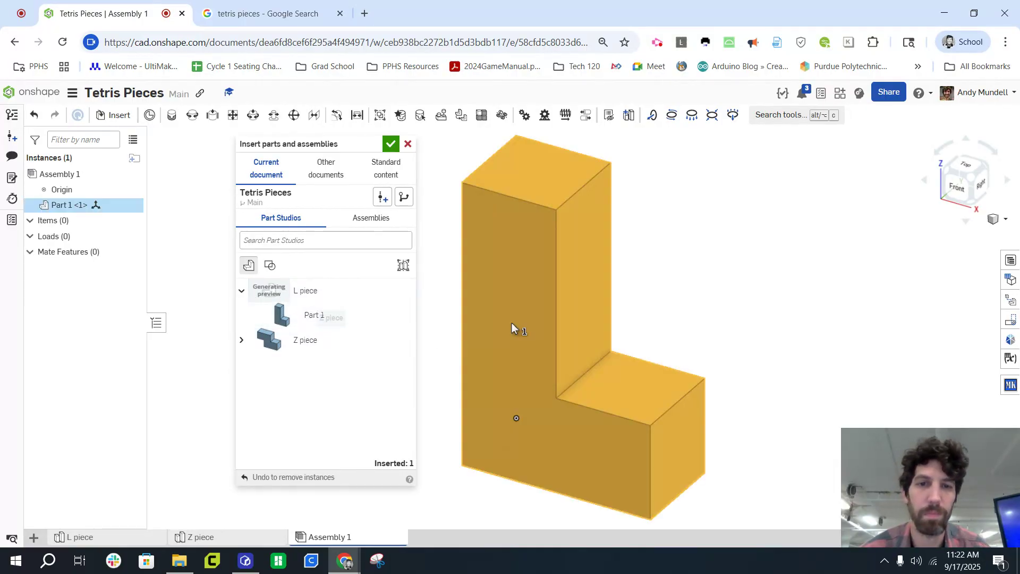
click(624, 309)
scroll(484, 330, down, 5)
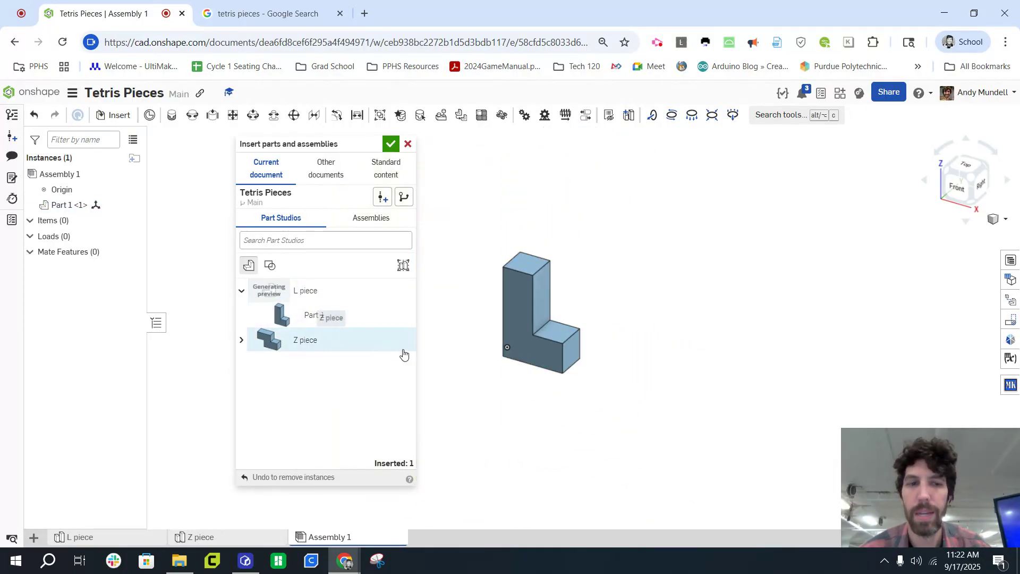
scroll(574, 393, down, 5)
scroll(600, 361, up, 3)
scroll(670, 412, up, 3)
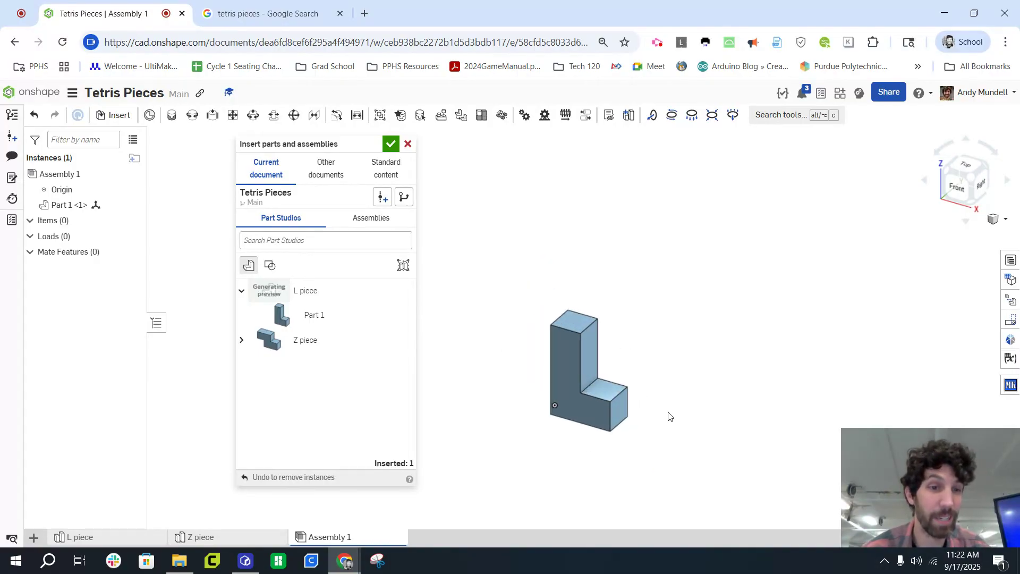
Insert Part 1 of the Z piece studio and place it to the upper right of the L
click(242, 341)
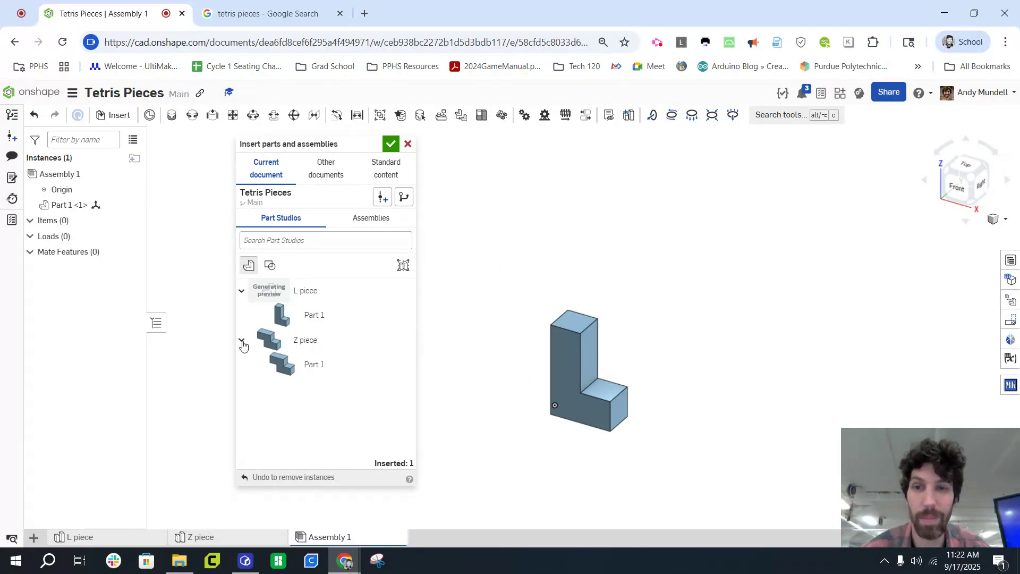
click(354, 371)
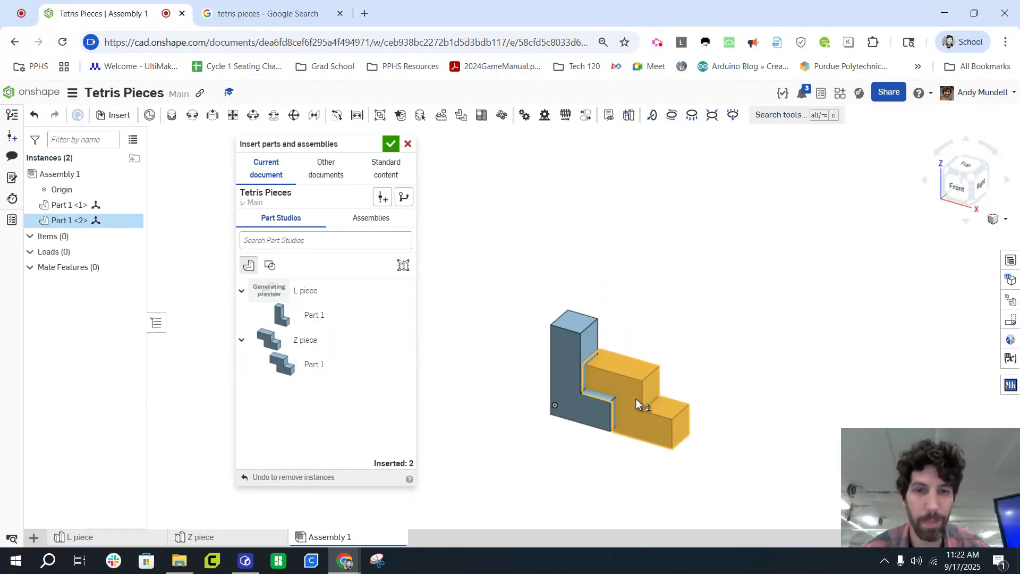
click(696, 326)
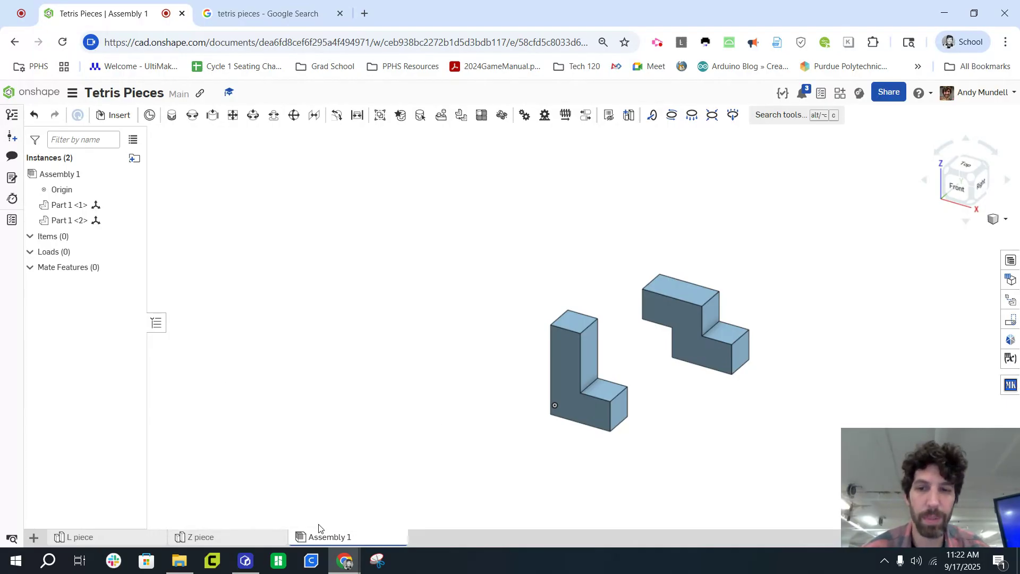
Fasten the centre of the L's low ledge to the centre of the underside of the Z's overhanging block
click(171, 116)
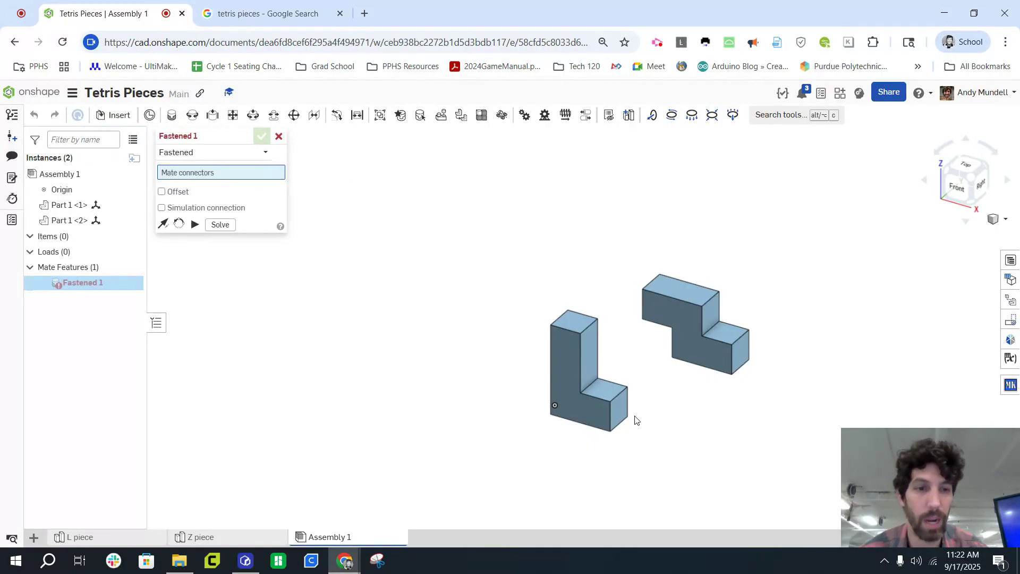
scroll(614, 405, up, 5)
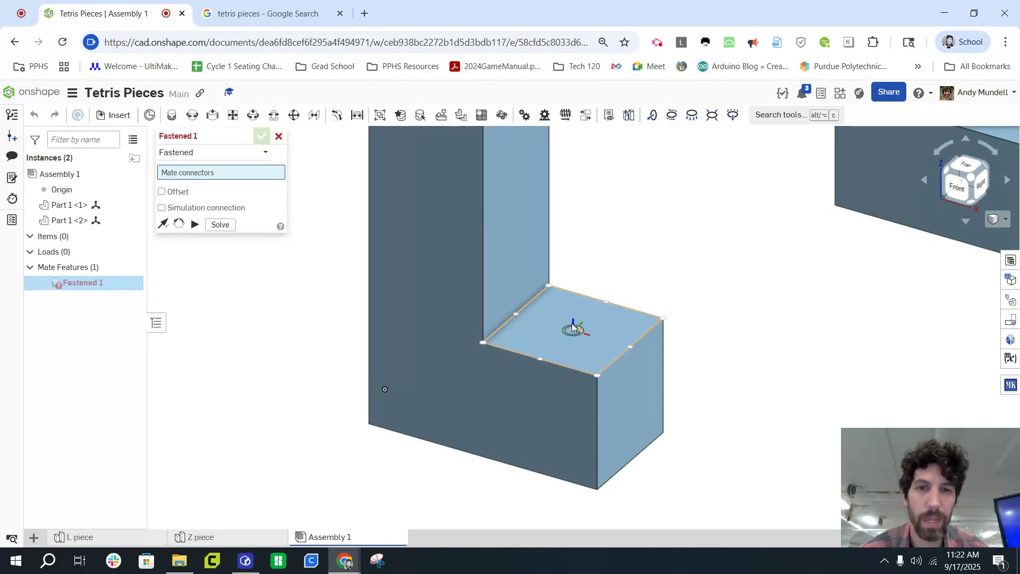
click(573, 325)
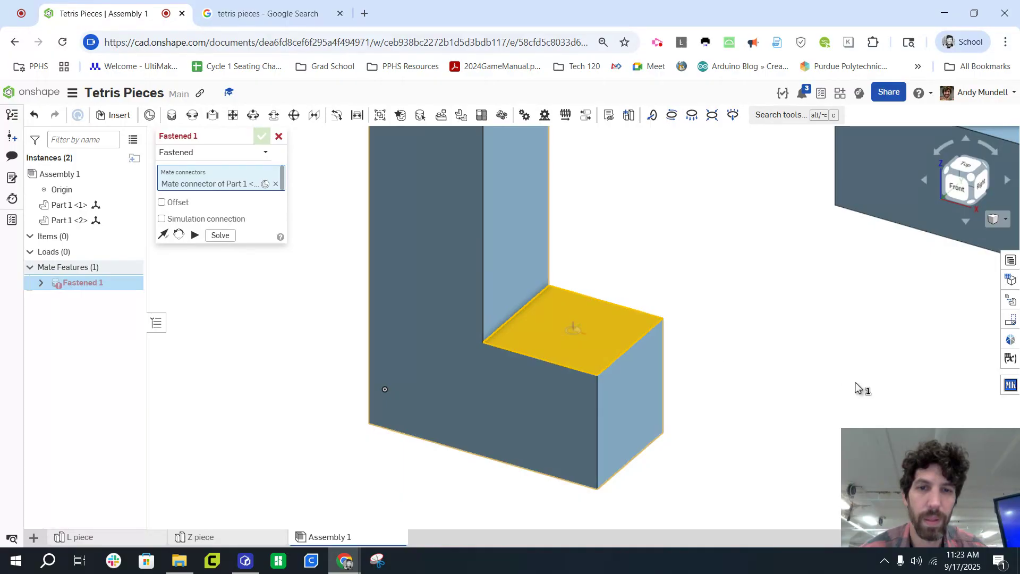
right_drag(814, 355, 808, 298)
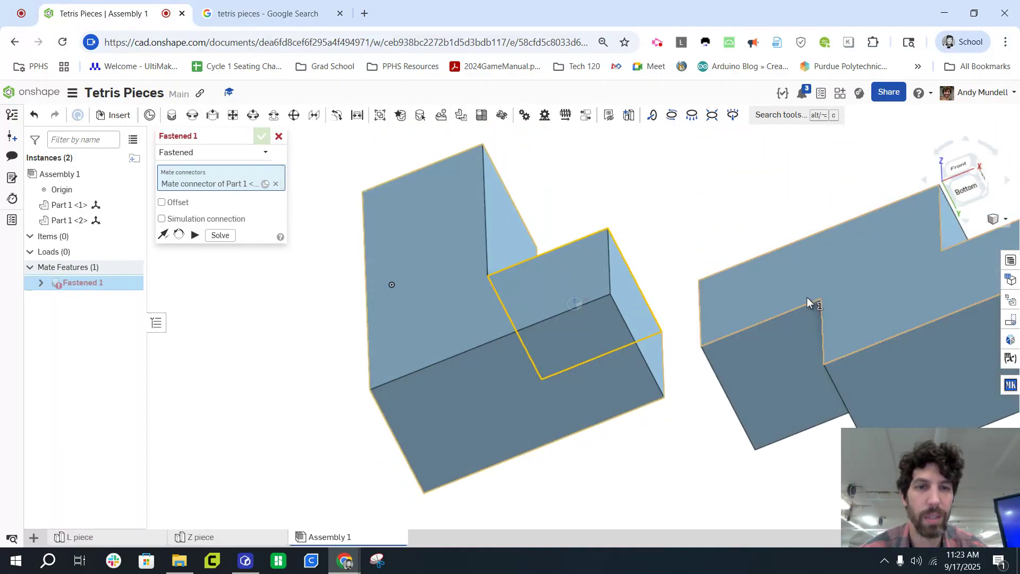
click(784, 367)
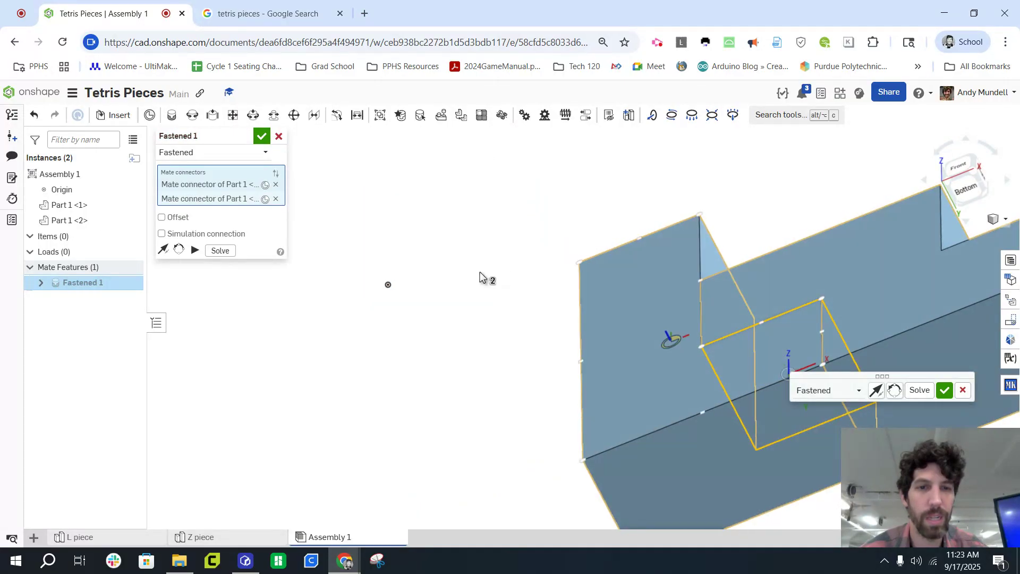
click(261, 136)
View the joined L and Z pieces from the front and undo their Fastened mate
scroll(456, 264, down, 3)
mouse_move(702, 276)
right_down()
mouse_move(730, 280)
mouse_move(667, 278)
mouse_move(701, 273)
right_up()
scroll(701, 271, down, 3)
middle_drag(724, 250, 565, 287)
right_drag(565, 284, 562, 283)
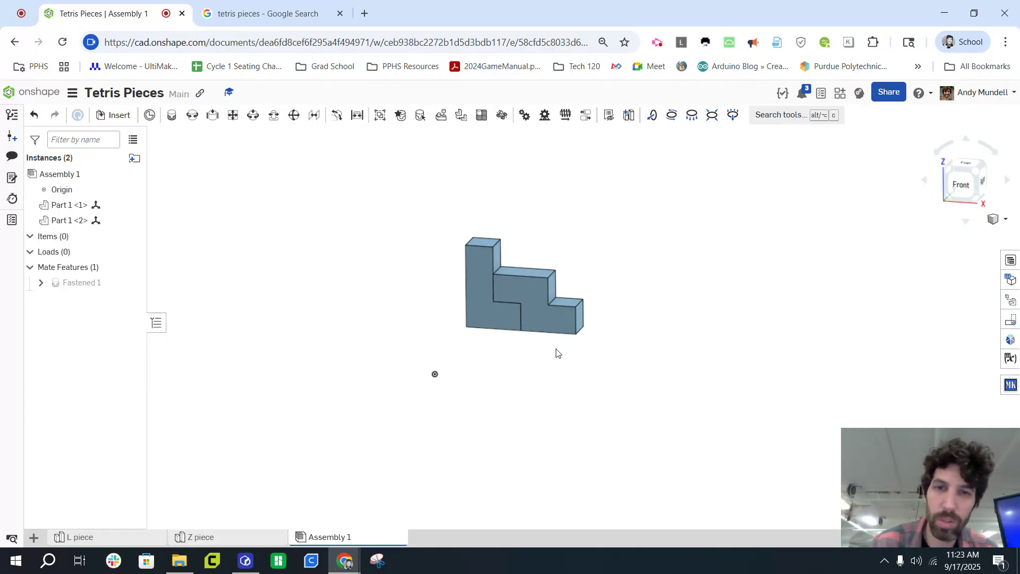
key(ctrl+z)
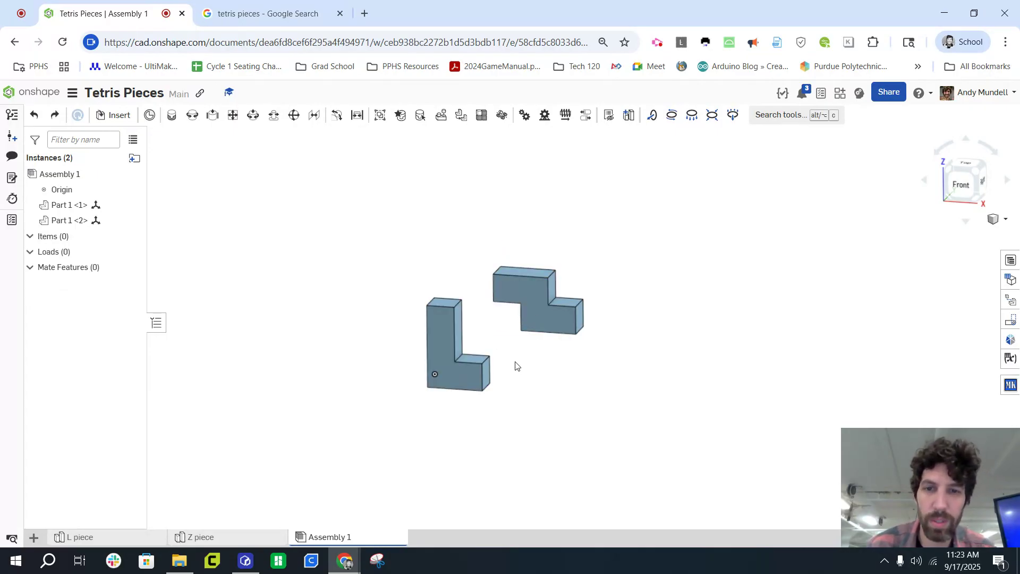
Try to fasten the centre of the L's tall inner face to the centre of the Z's upper end face, and remove the L's connector
right_drag(515, 366, 501, 366)
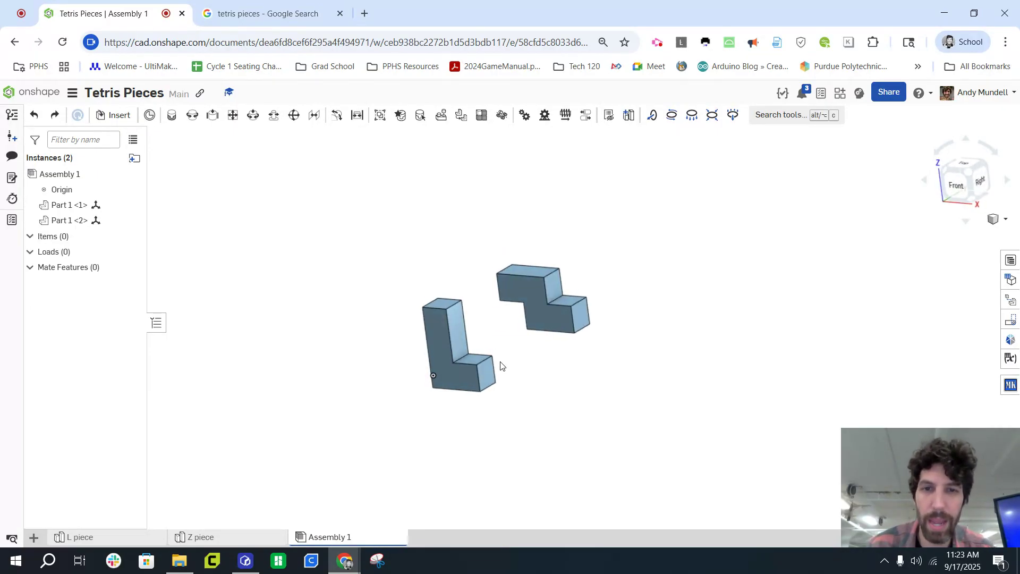
click(176, 125)
scroll(429, 327, up, 10)
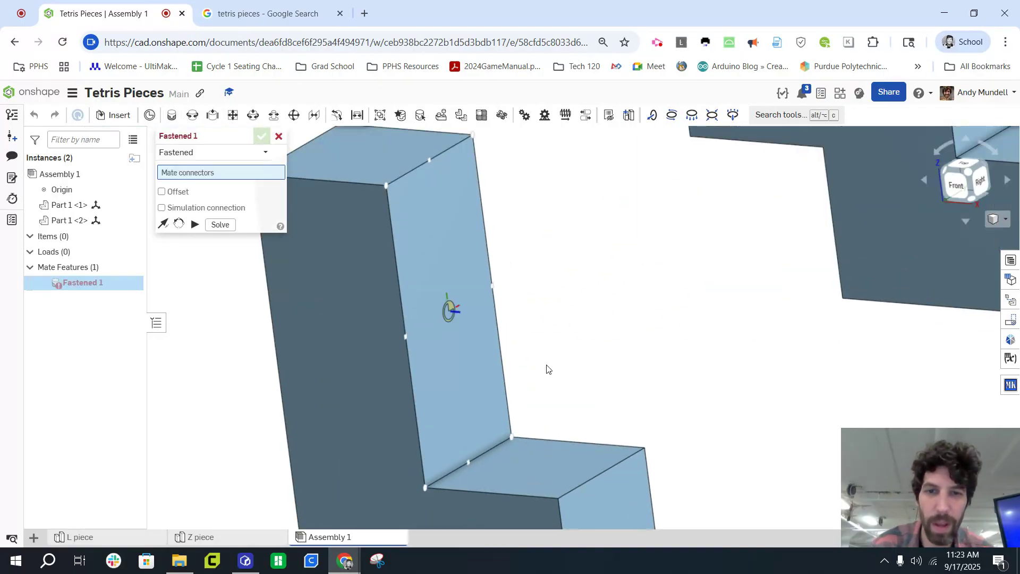
click(448, 307)
scroll(558, 281, down, 10)
right_drag(599, 274, 672, 280)
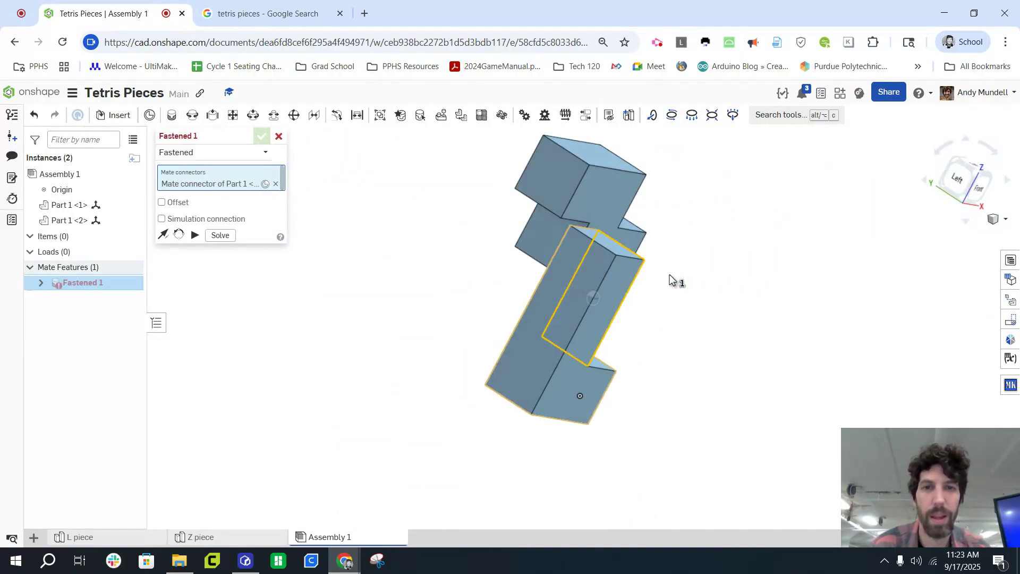
click(552, 172)
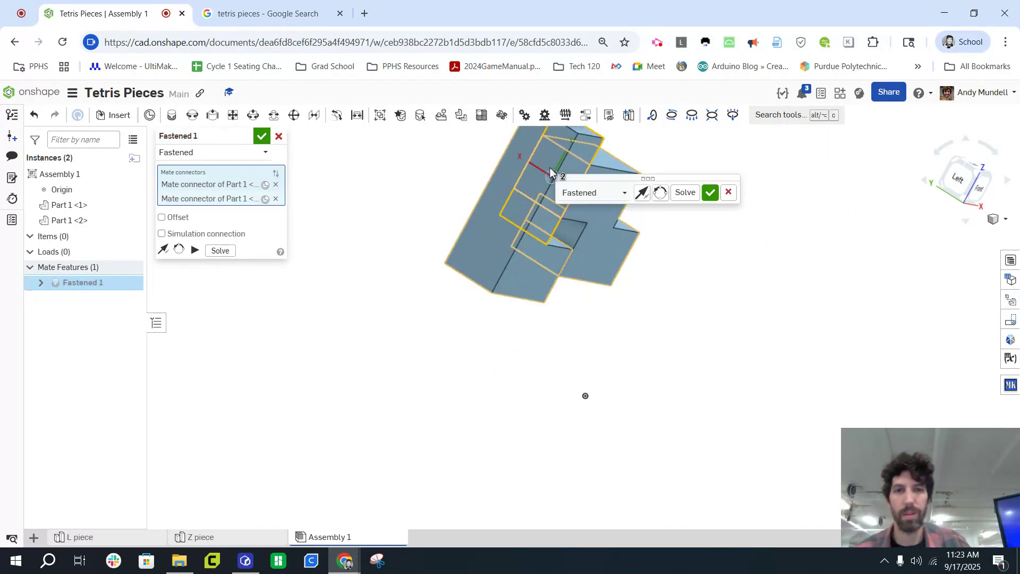
right_drag(334, 207, 282, 174)
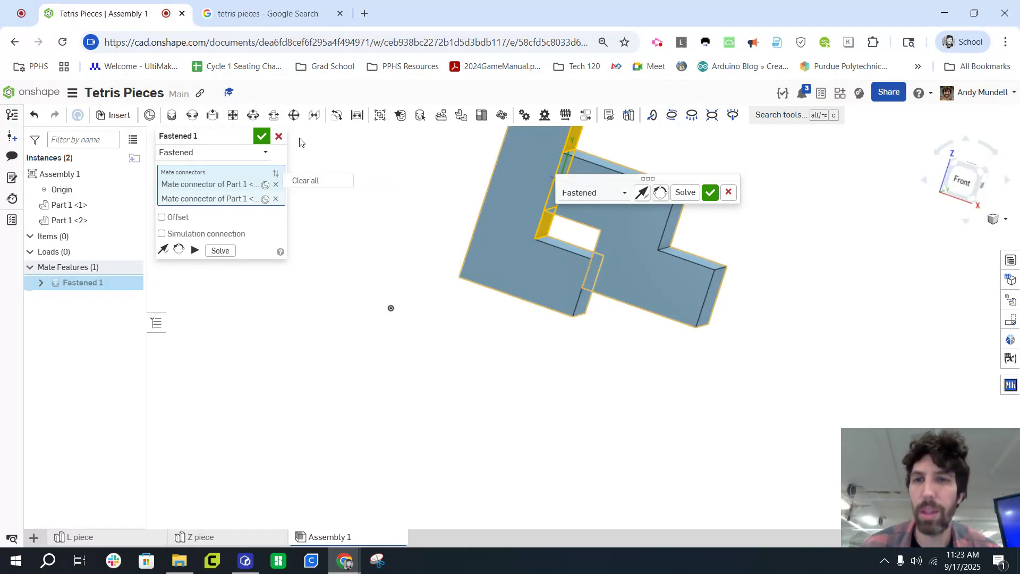
click(277, 184)
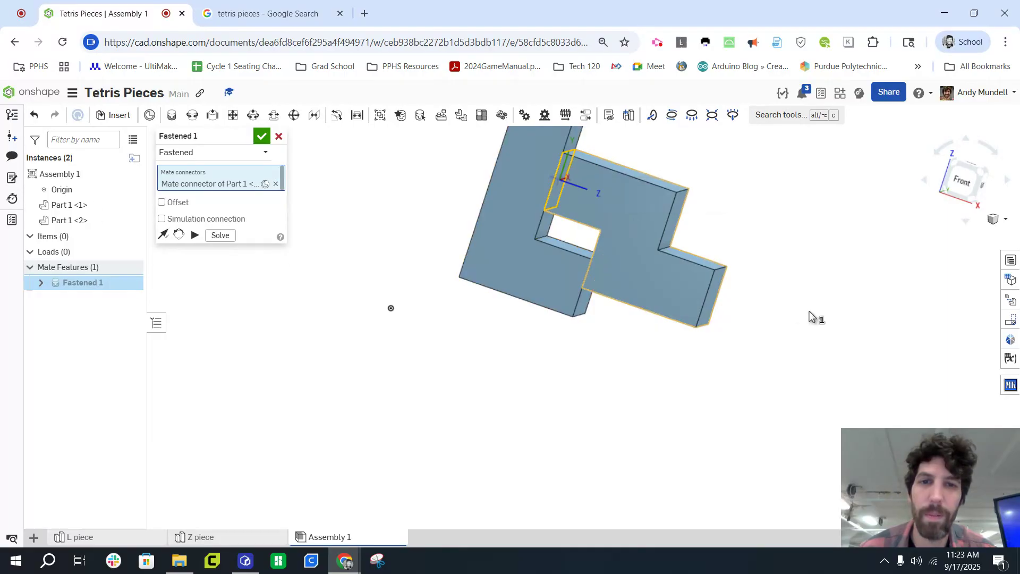
Try the lower edge midpoint of the L's tall inner face against the Z's end-face centre, and remove both mate connectors
right_drag(329, 262, 283, 222)
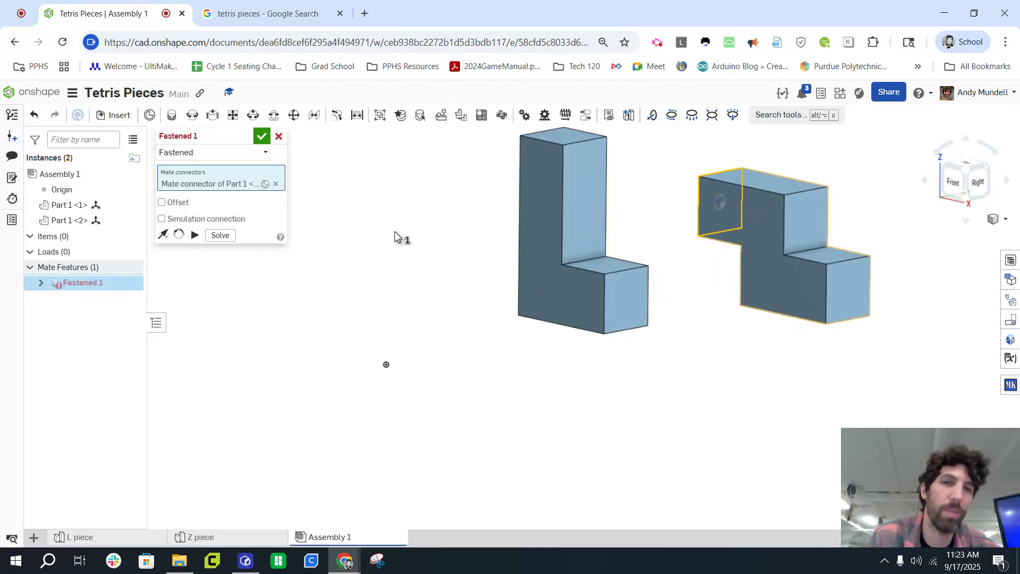
scroll(581, 209, up, 5)
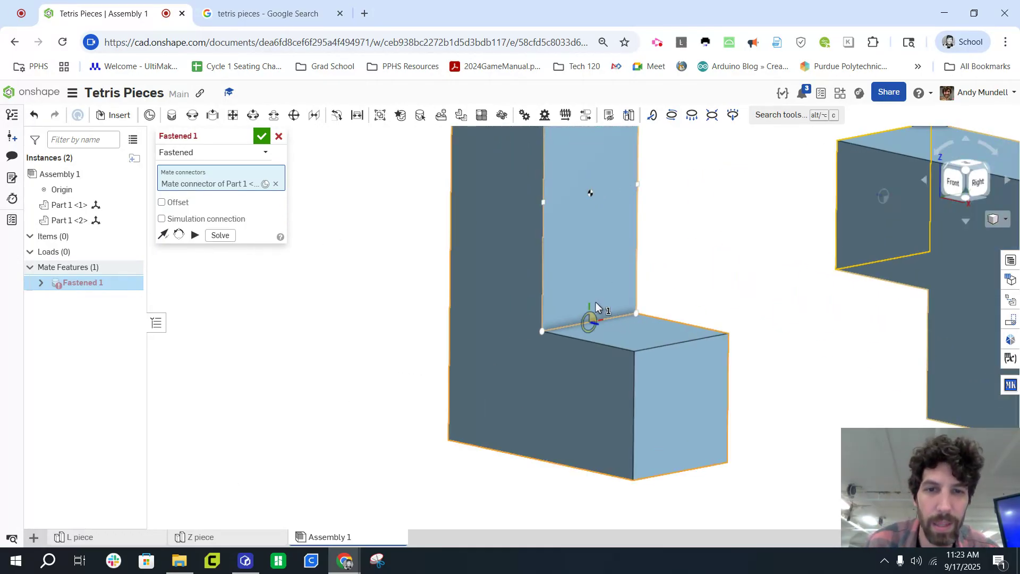
click(596, 302)
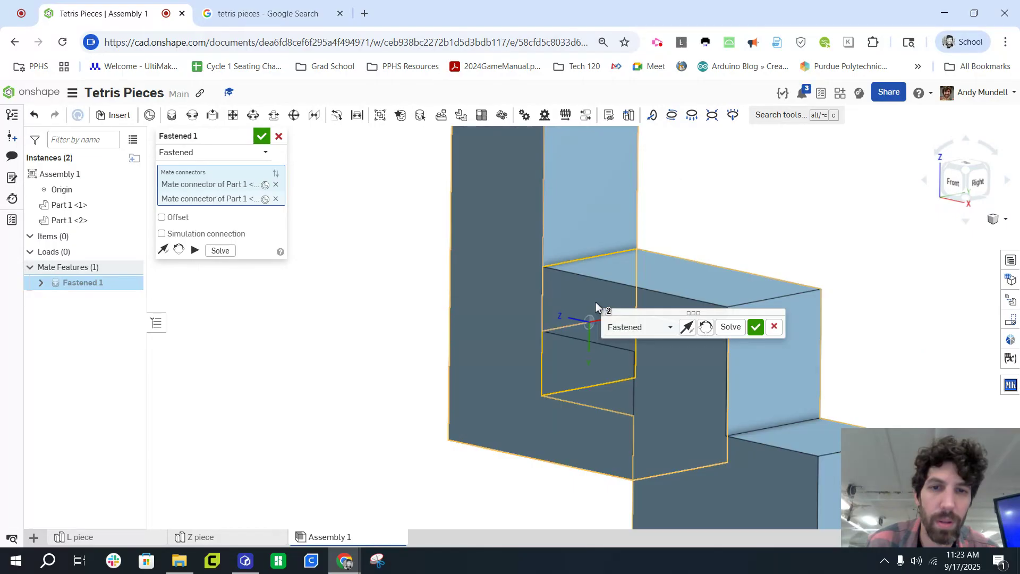
click(275, 184)
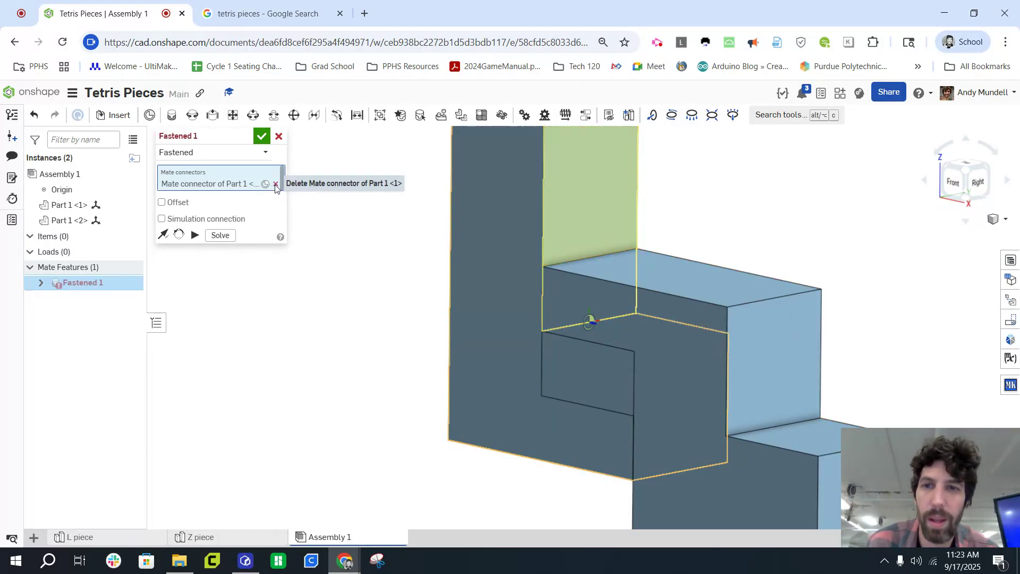
click(274, 184)
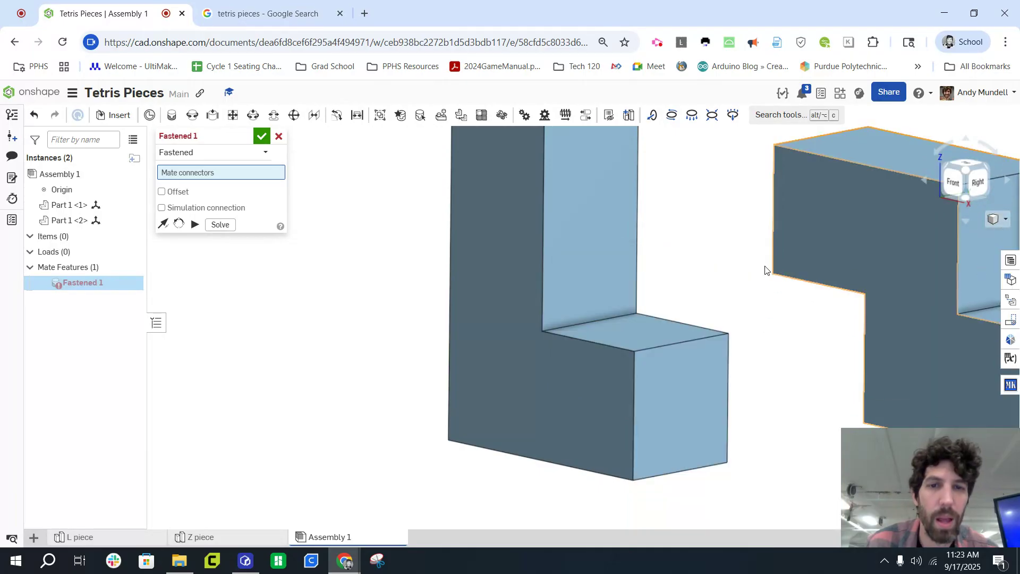
Fasten the lower edge midpoint of the L's tall inner face to the lower edge midpoint of the Z's upper end face
click(594, 299)
right_drag(596, 296, 668, 292)
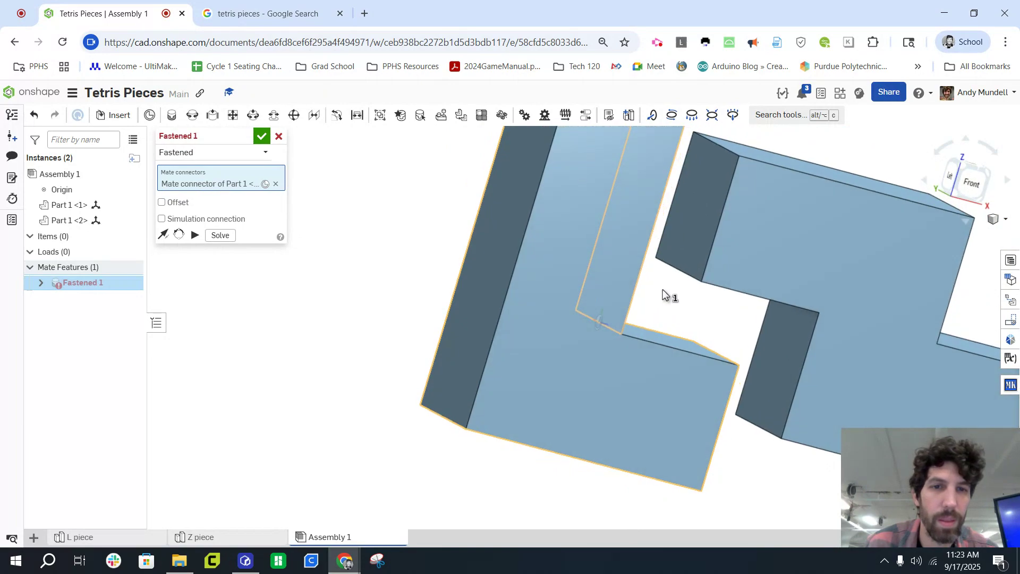
click(683, 260)
scroll(431, 246, down, 3)
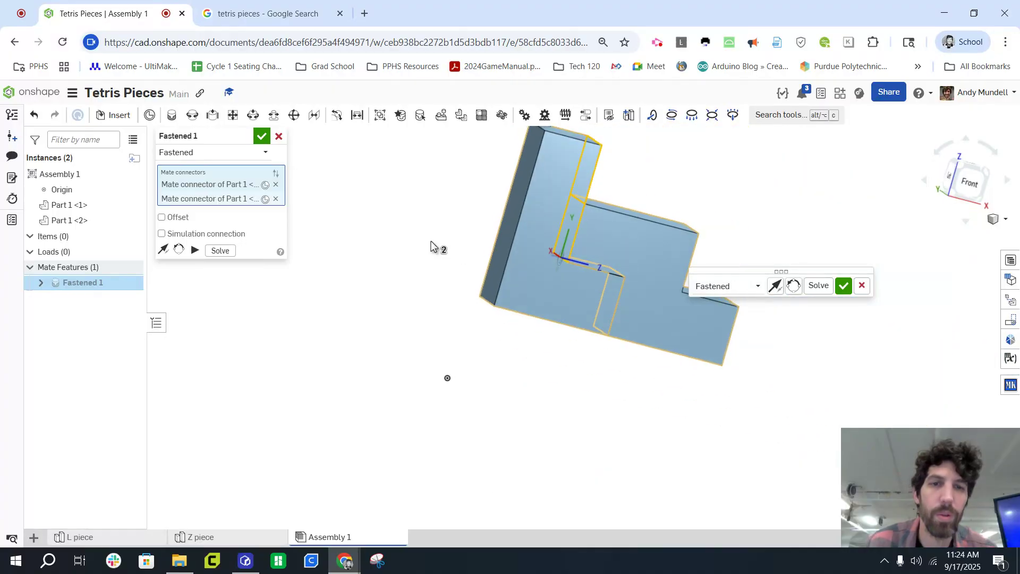
mouse_move(431, 245)
right_down()
mouse_move(410, 215)
mouse_move(464, 230)
mouse_move(441, 225)
mouse_move(417, 240)
mouse_move(447, 237)
right_up()
scroll(448, 238, down, 4)
middle_drag(436, 238, 412, 255)
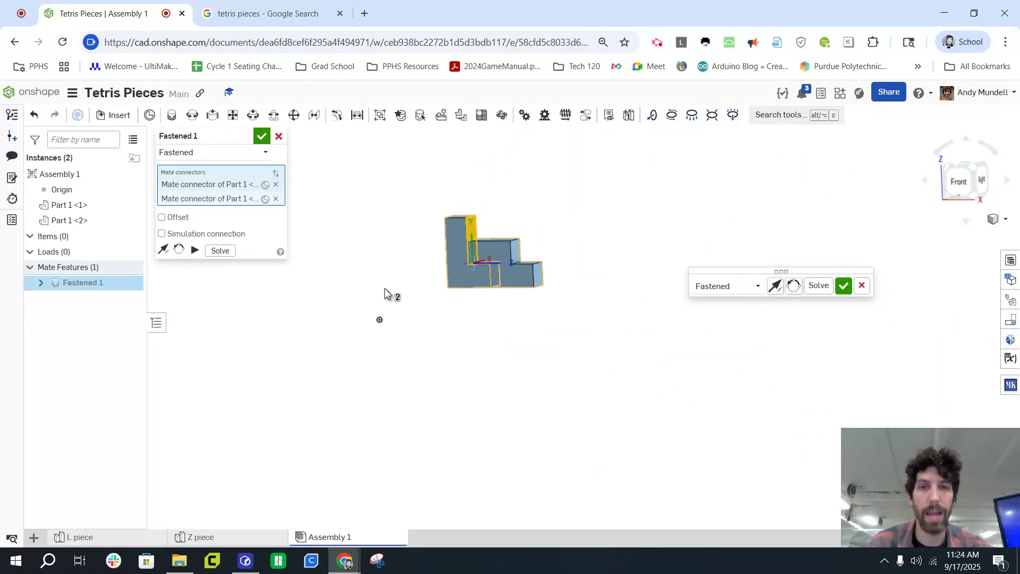
click(260, 138)
Review the L piece and Z piece part studios and return to the joined pieces in Assembly 1
click(113, 537)
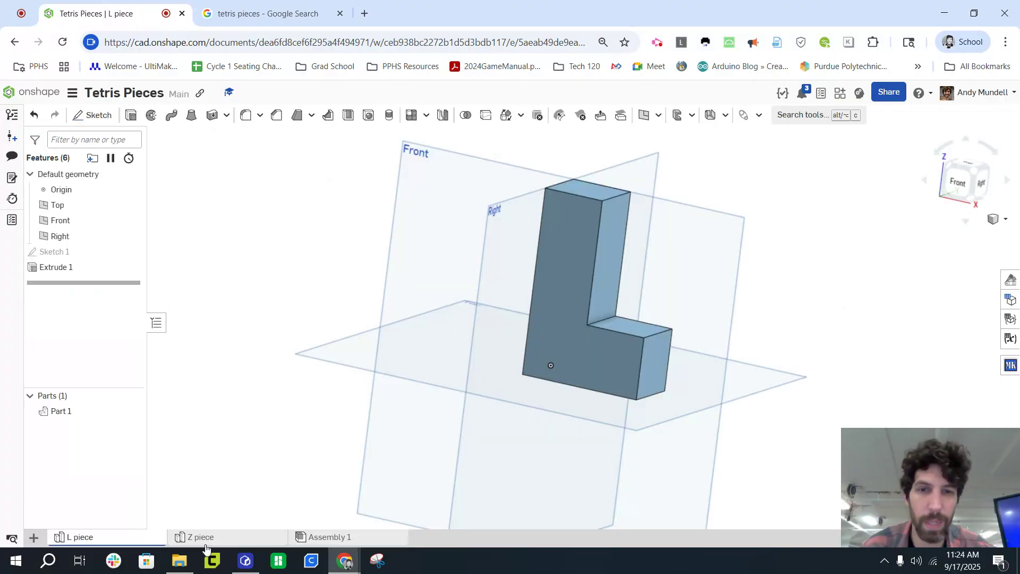
click(205, 545)
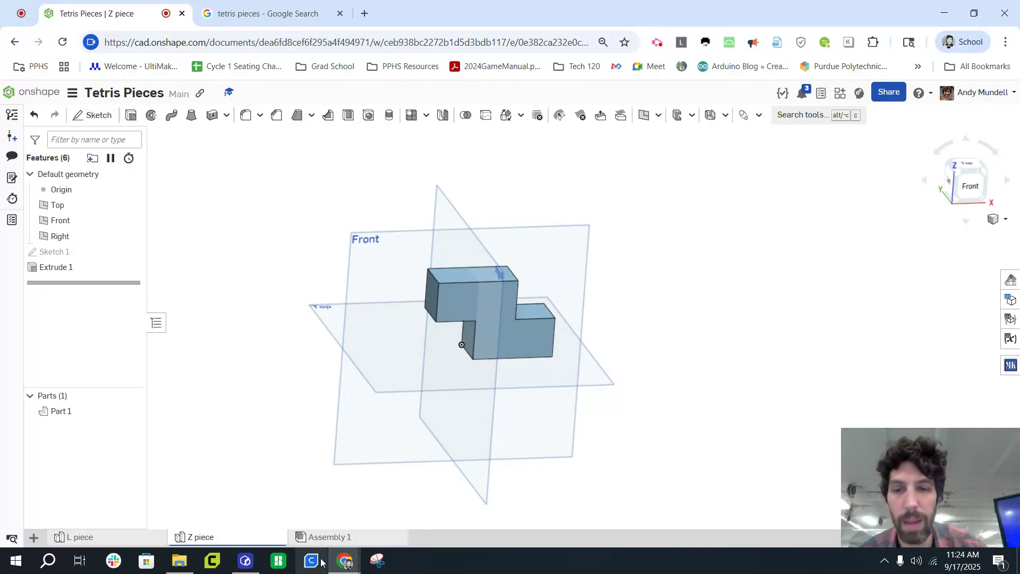
click(318, 539)
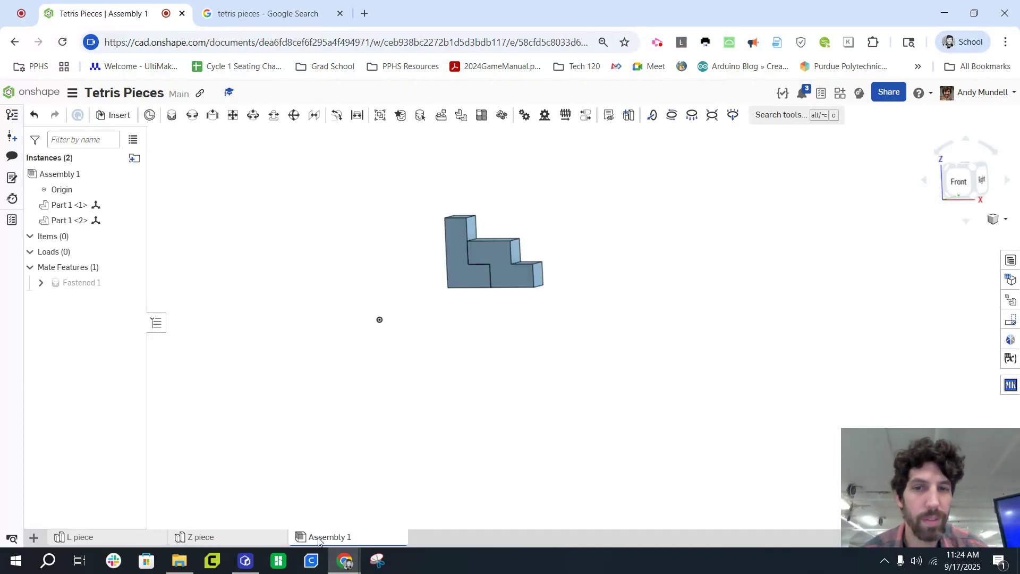
scroll(399, 254, up, 3)
scroll(420, 252, down, 2)
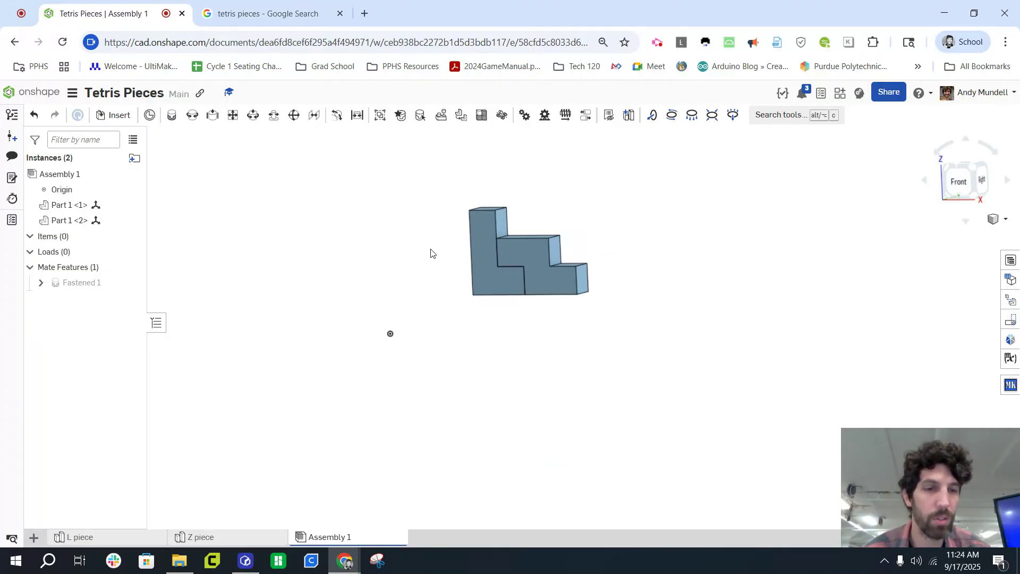
middle_drag(365, 293, 294, 335)
right_drag(369, 293, 380, 295)
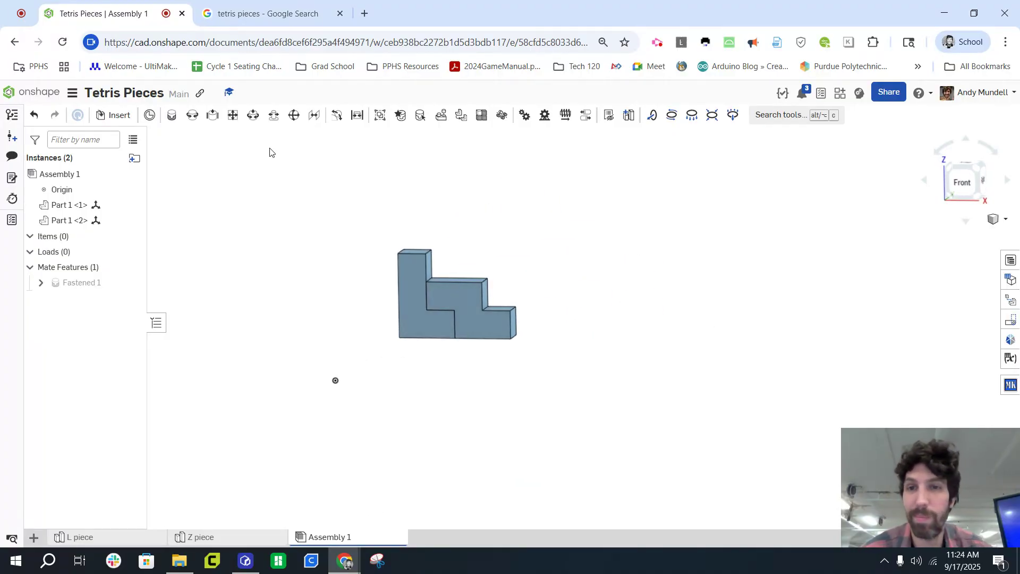
Insert a second L piece into the assembly, placed in the empty space beside the joined pieces
click(116, 119)
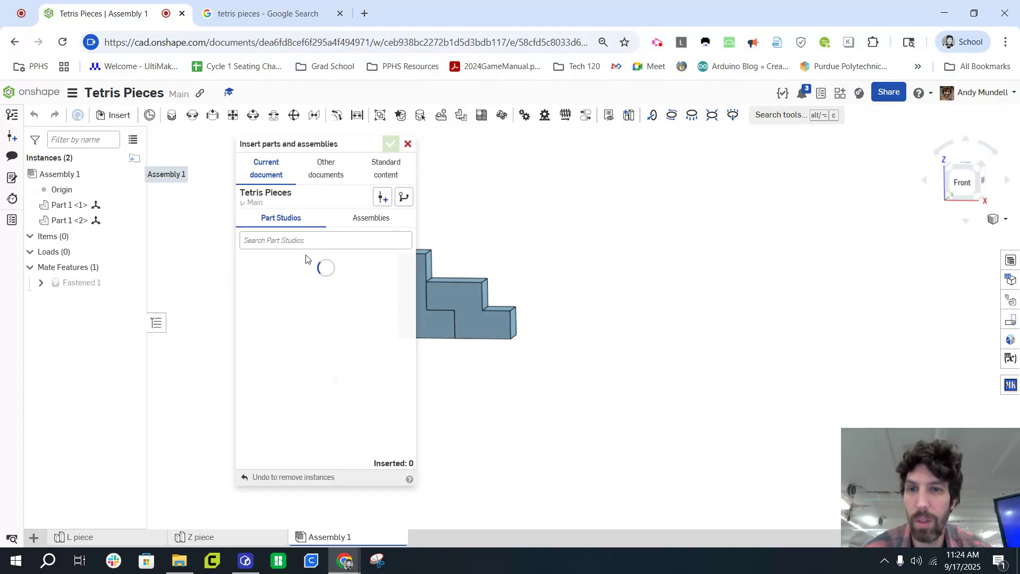
click(241, 292)
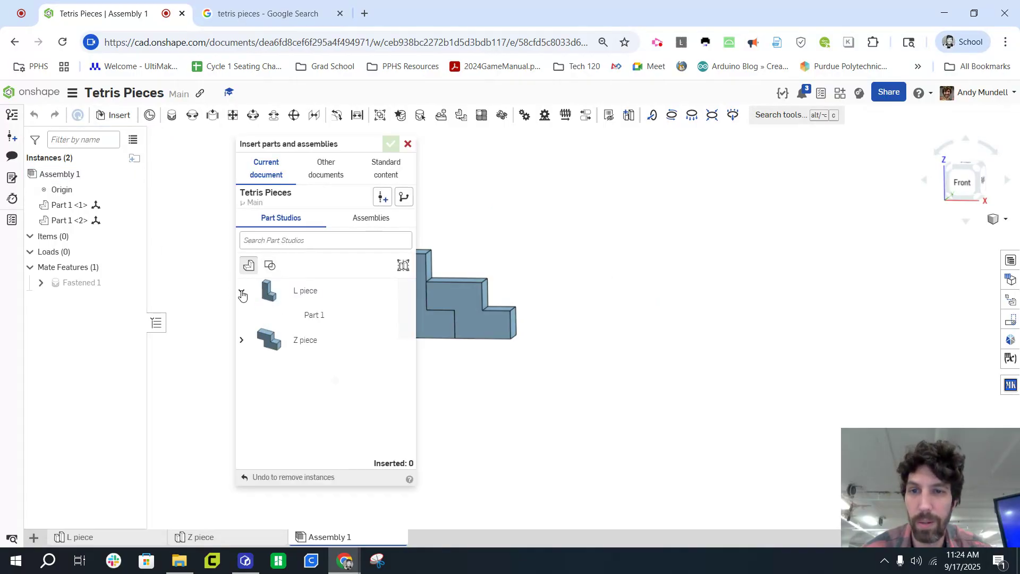
click(313, 318)
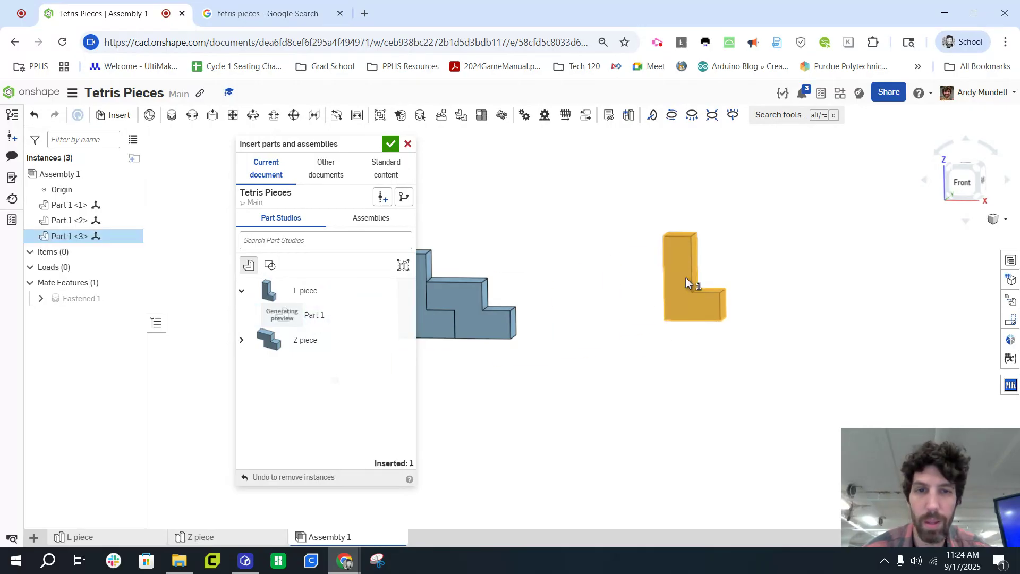
click(687, 277)
click(391, 144)
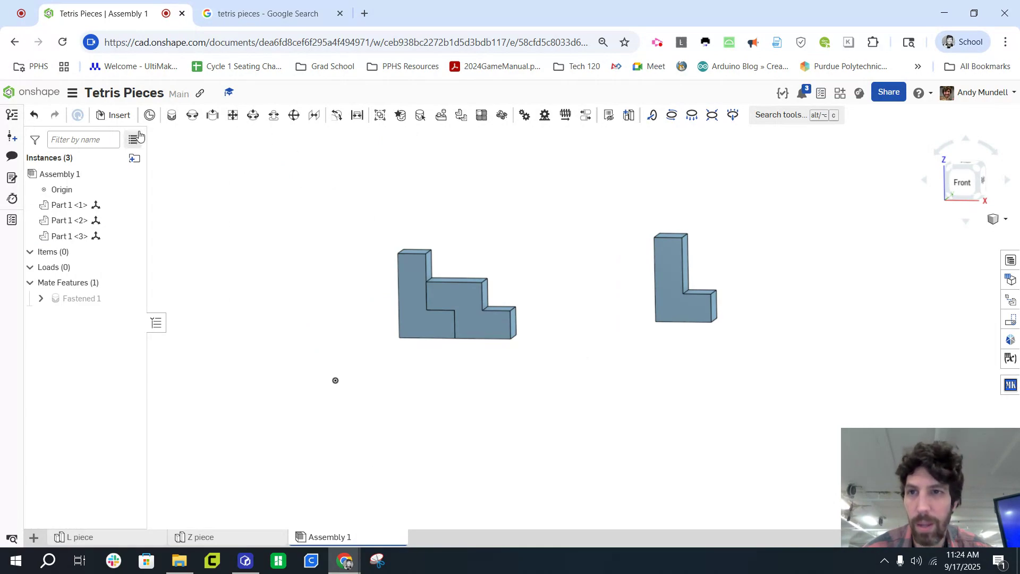
Fasten the new L's top face at its outer edge midpoint to the upper edge midpoint of the first L's inner face, with the primary axis flipped
click(171, 115)
scroll(728, 257, up, 5)
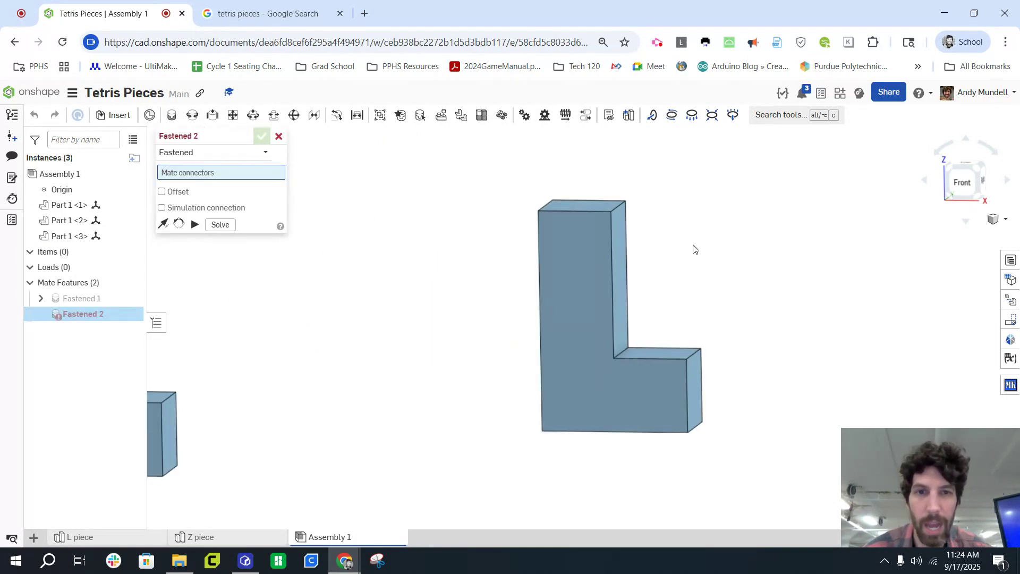
right_drag(694, 248, 551, 227)
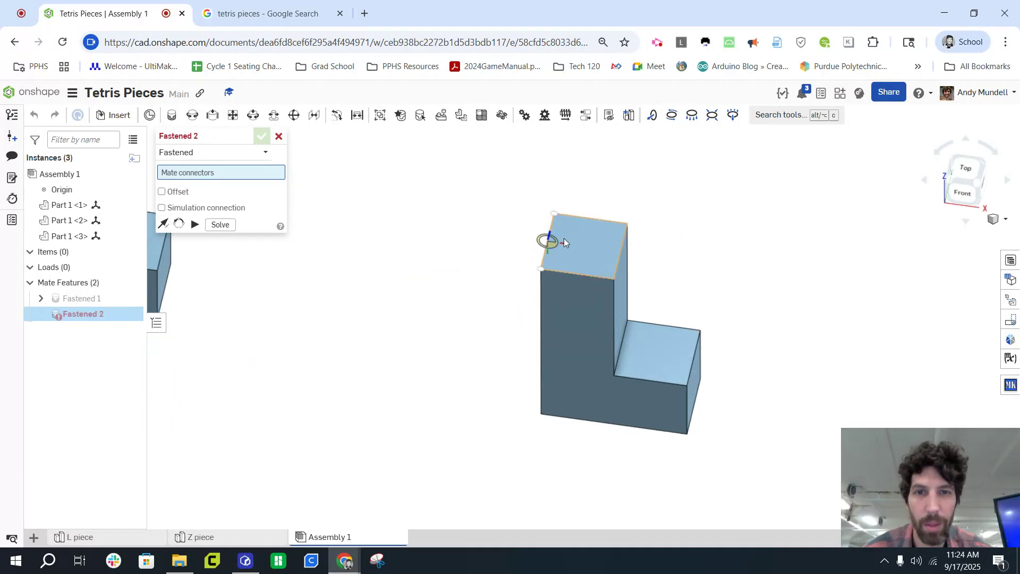
click(560, 238)
scroll(556, 237, down, 5)
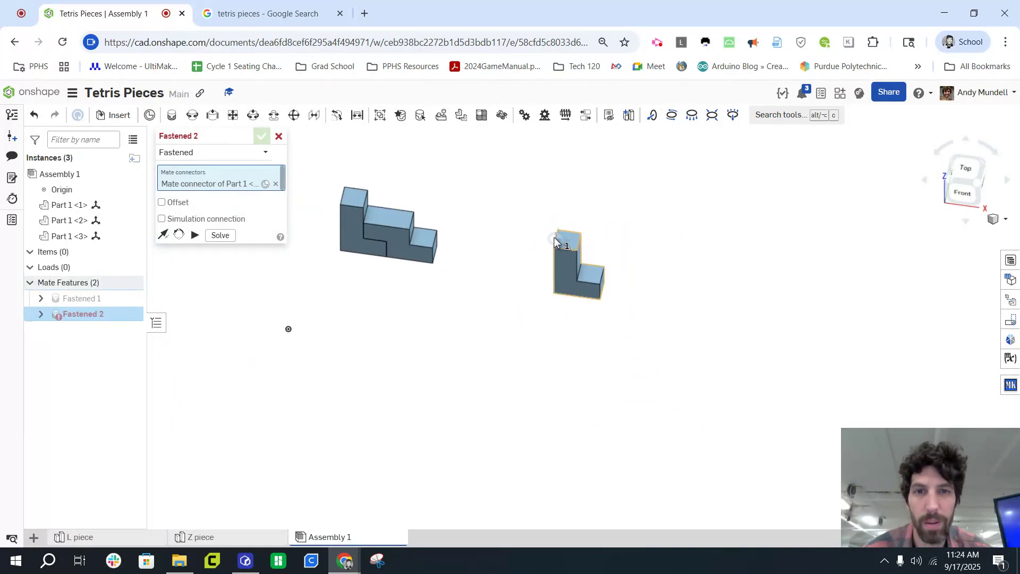
scroll(361, 211, up, 10)
scroll(346, 187, down, 5)
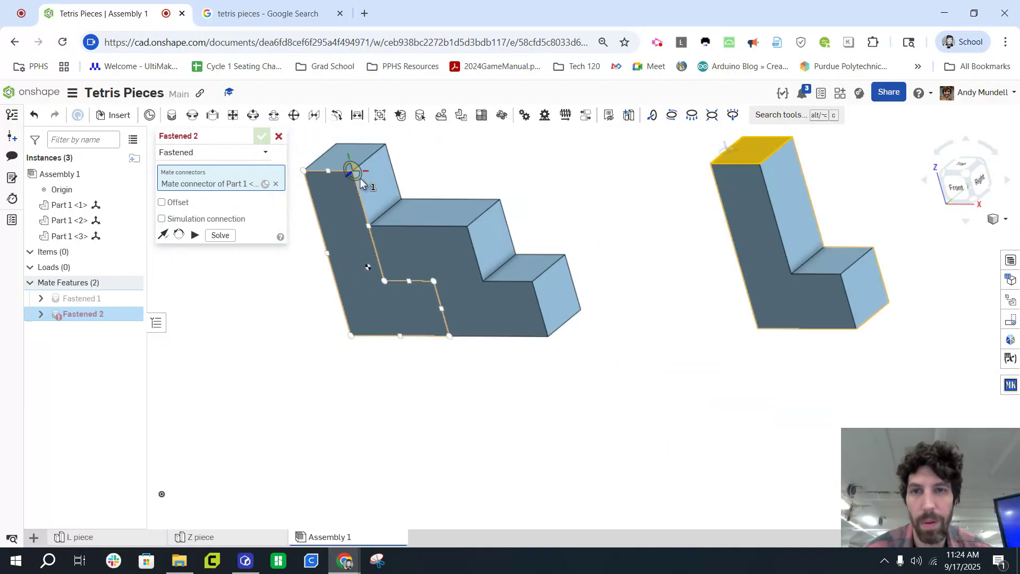
click(370, 166)
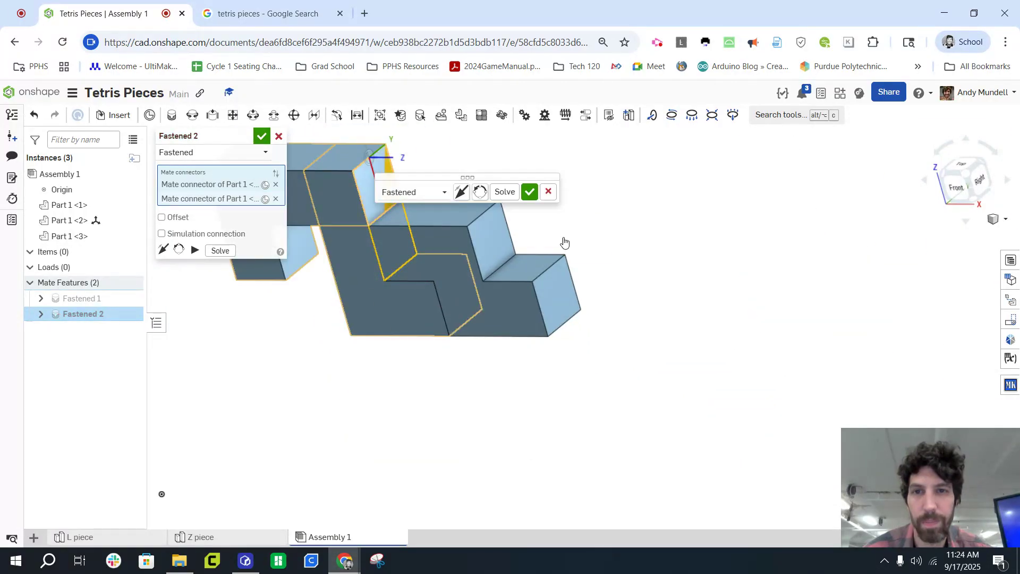
right_drag(755, 303, 770, 289)
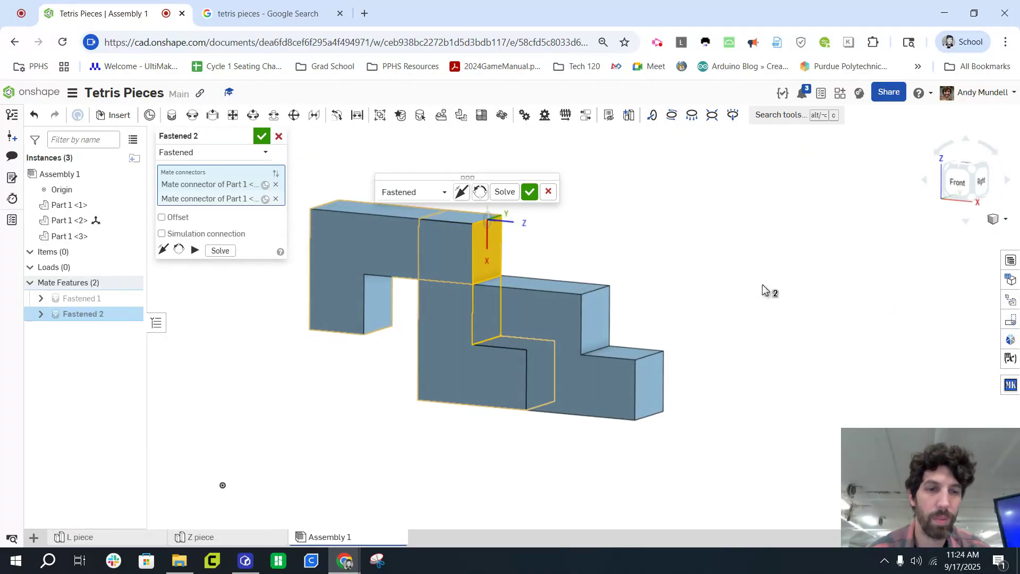
click(163, 251)
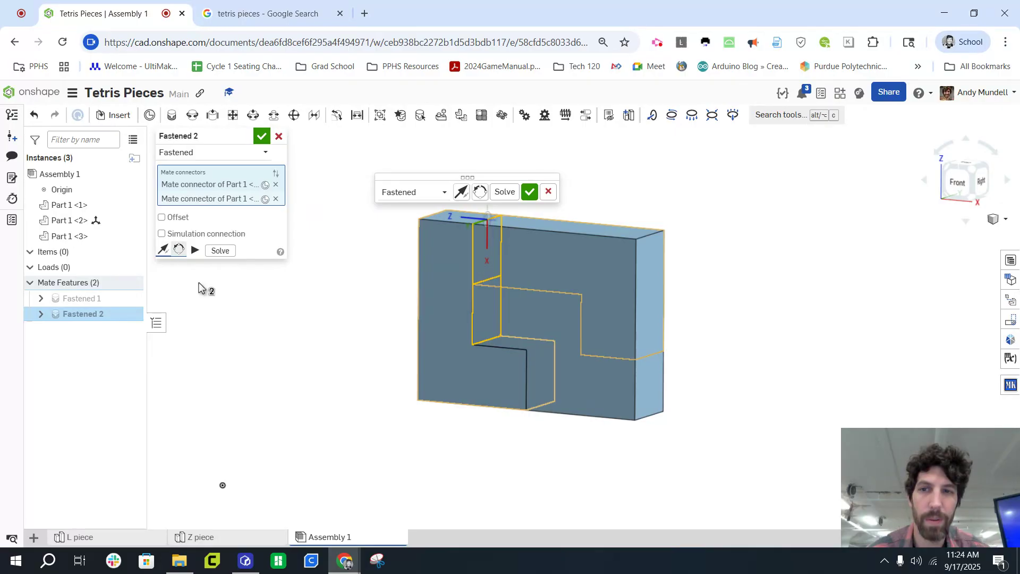
Try the mate's other secondary-axis orientations and the opposite primary-axis direction for the second L piece
click(178, 250)
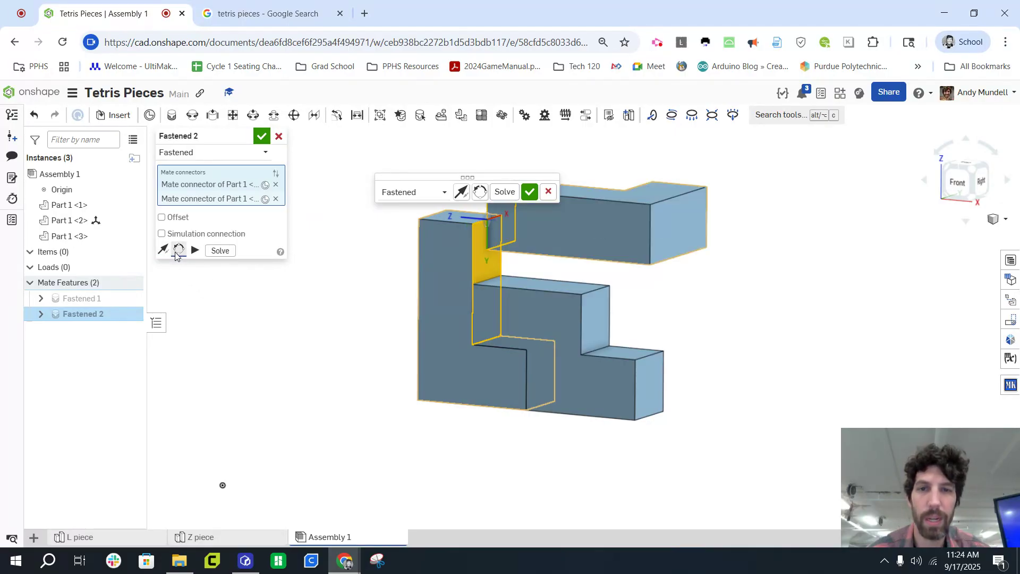
click(178, 250)
click(178, 250)
click(178, 251)
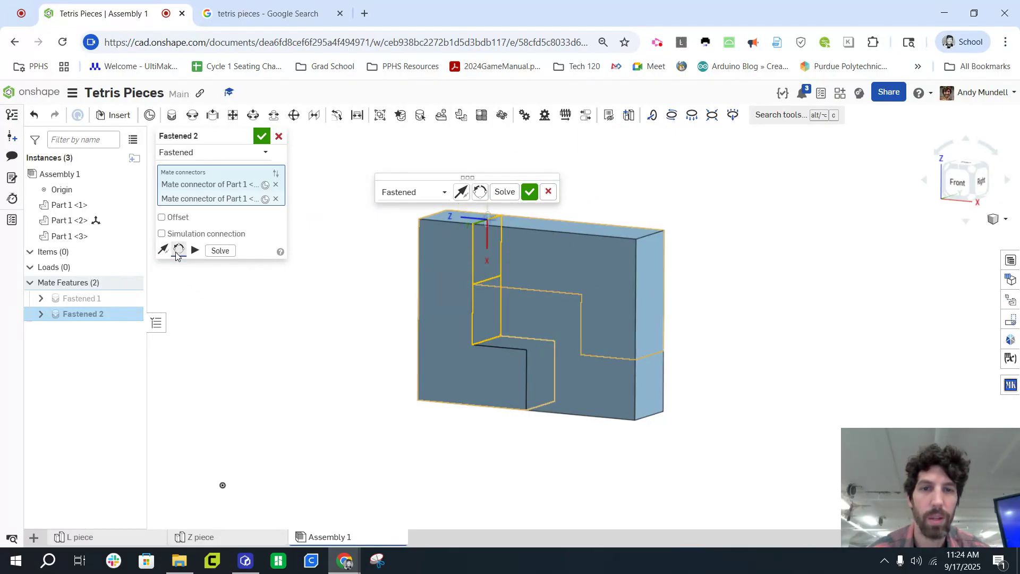
click(178, 251)
click(178, 250)
click(178, 251)
click(178, 251)
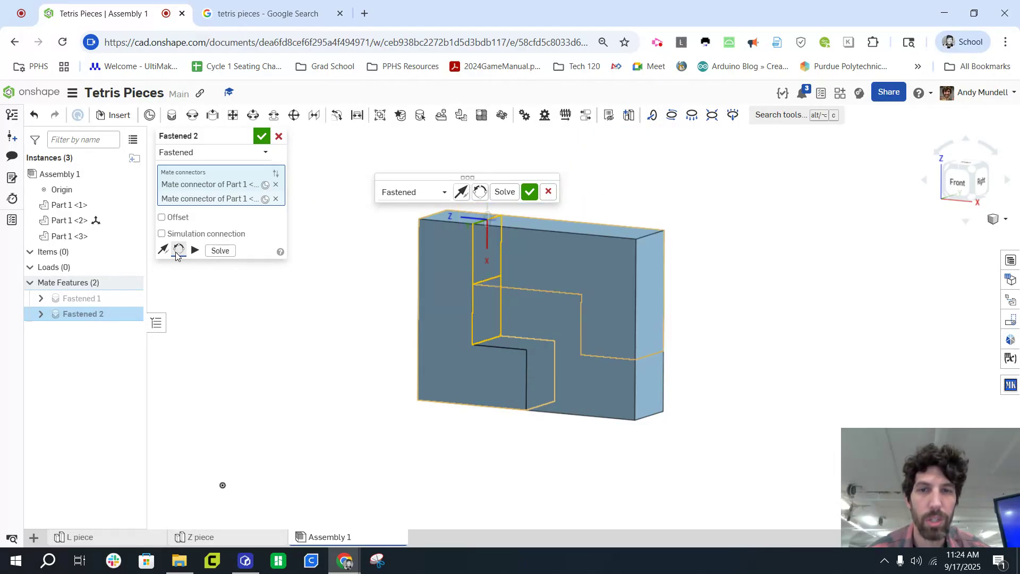
click(162, 251)
click(161, 252)
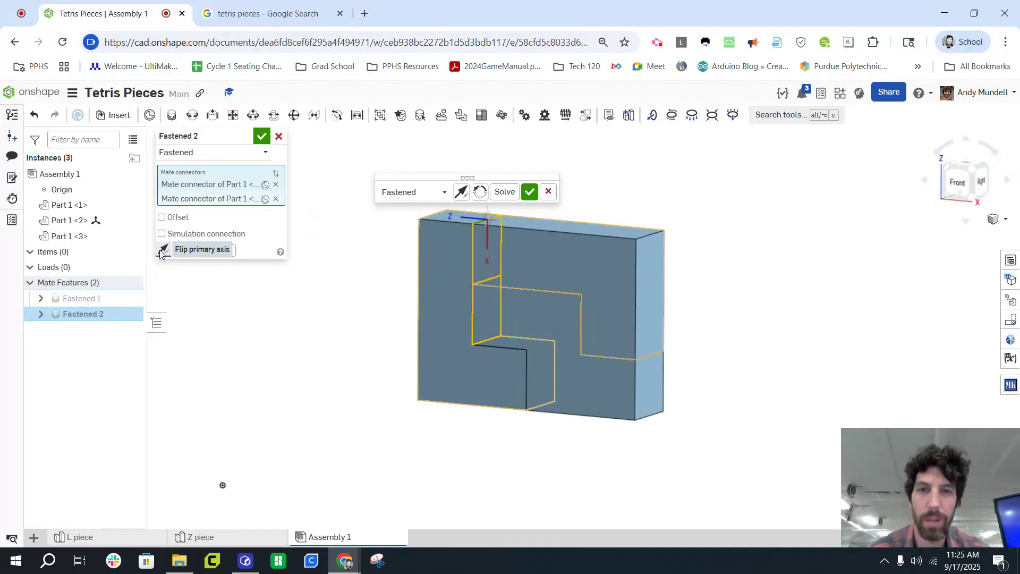
click(178, 251)
click(178, 251)
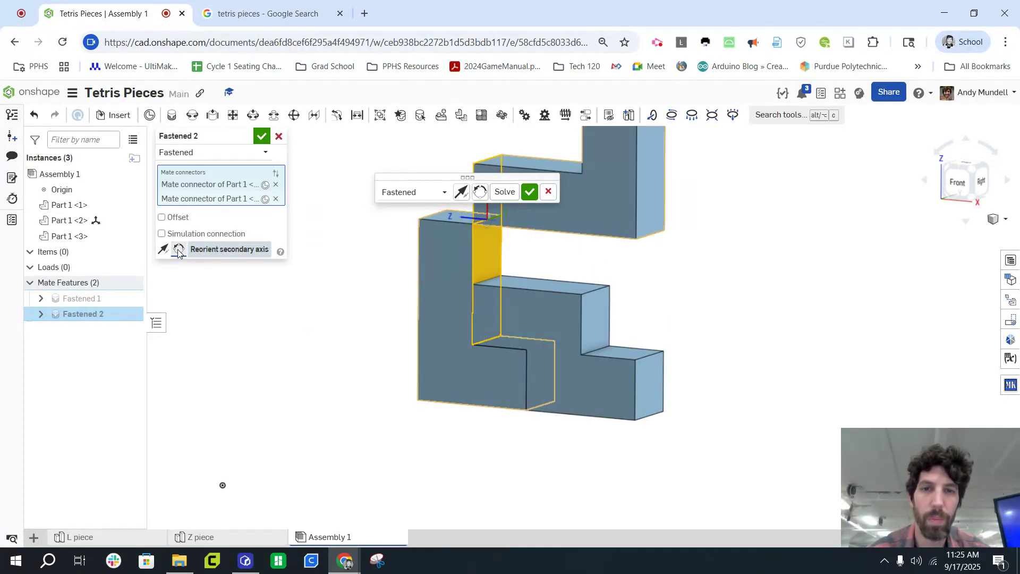
click(178, 251)
click(178, 250)
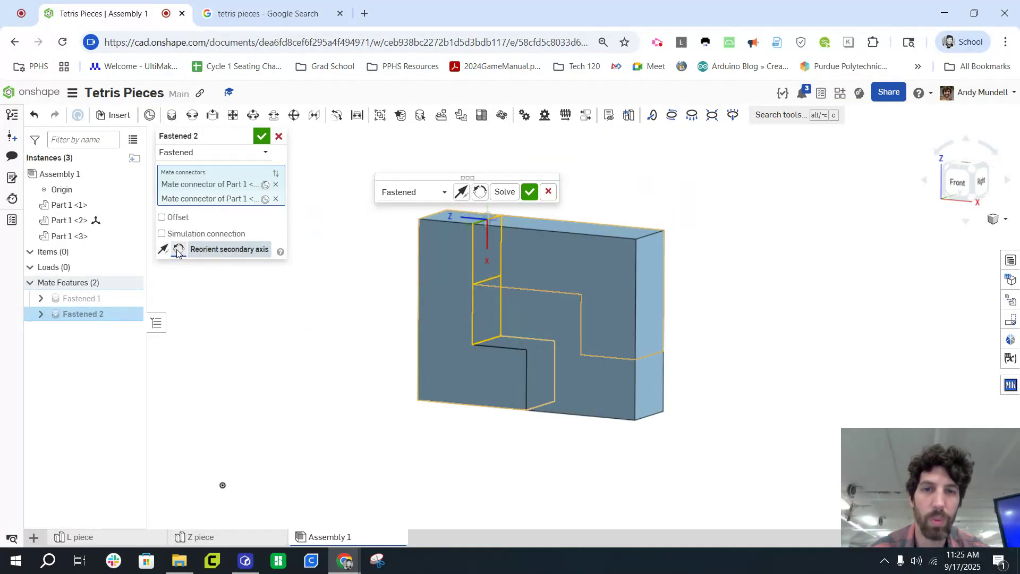
Accept the second Fastened mate with the three pieces interlocked as a rectangle
click(261, 136)
scroll(291, 325, down, 3)
mouse_move(291, 326)
right_down()
mouse_move(316, 314)
mouse_move(337, 341)
mouse_move(329, 314)
mouse_move(291, 324)
right_up()
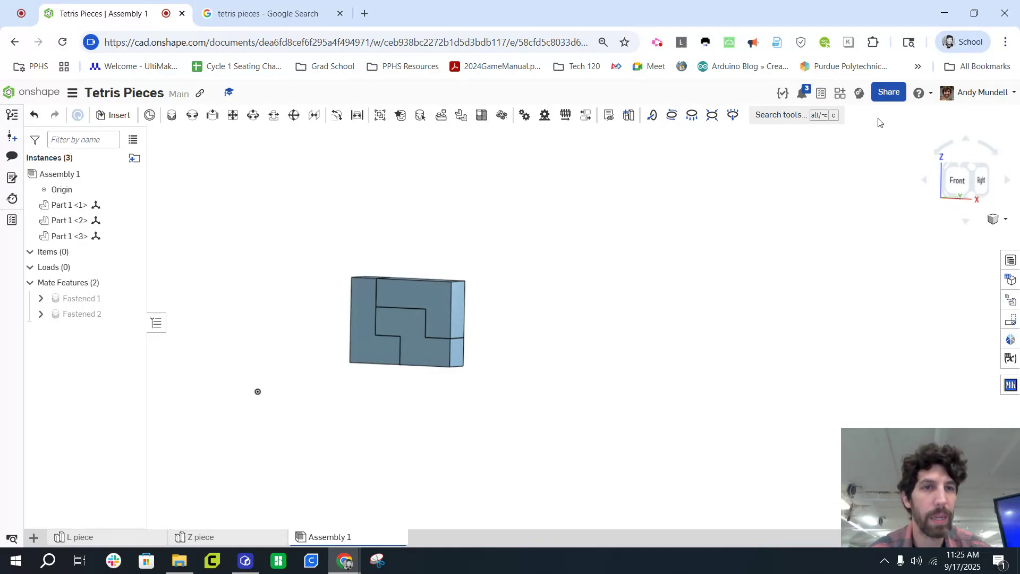
Turn on link sharing for the Tetris Pieces document and copy its link to the clipboard
click(883, 94)
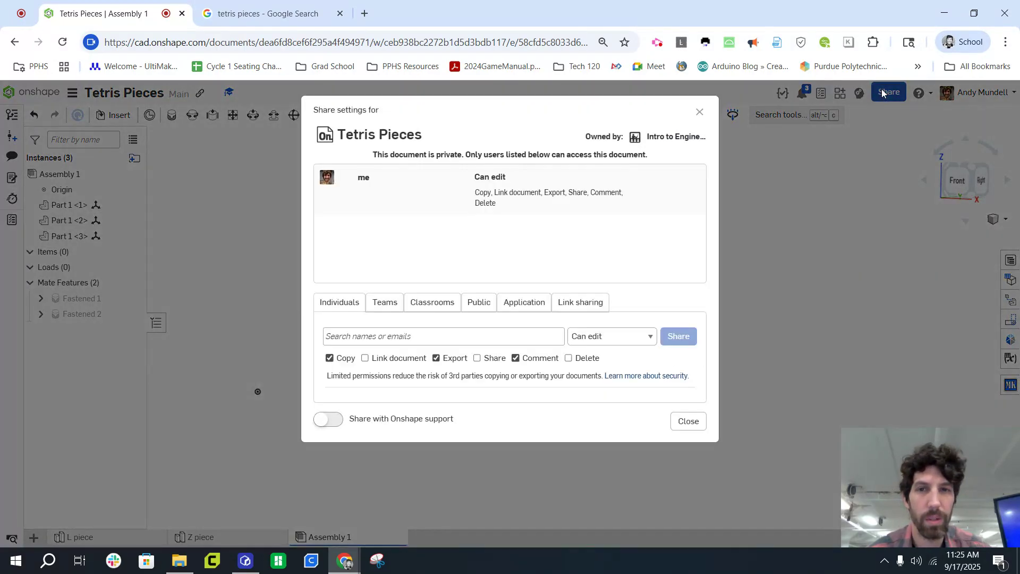
click(573, 308)
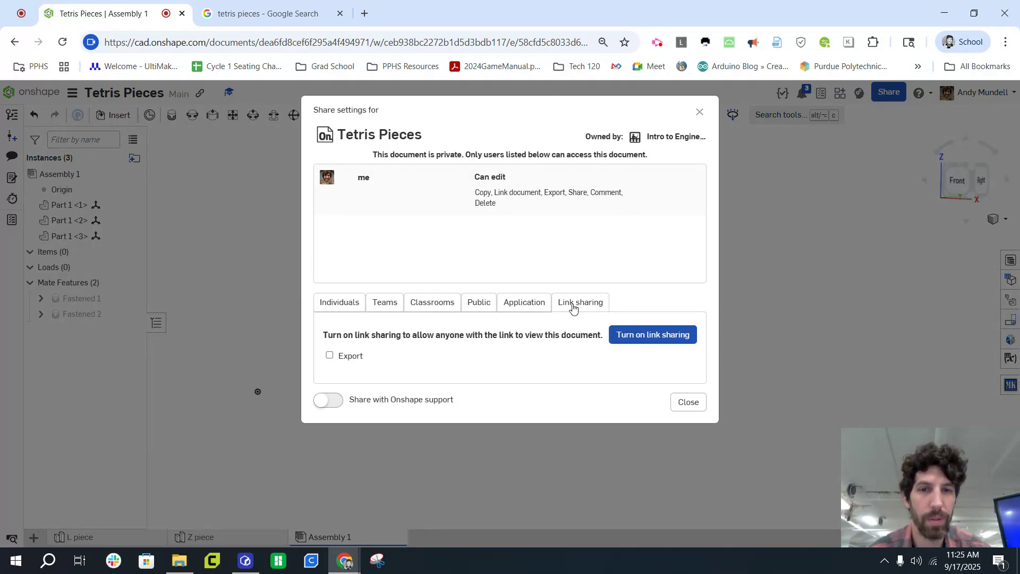
click(650, 343)
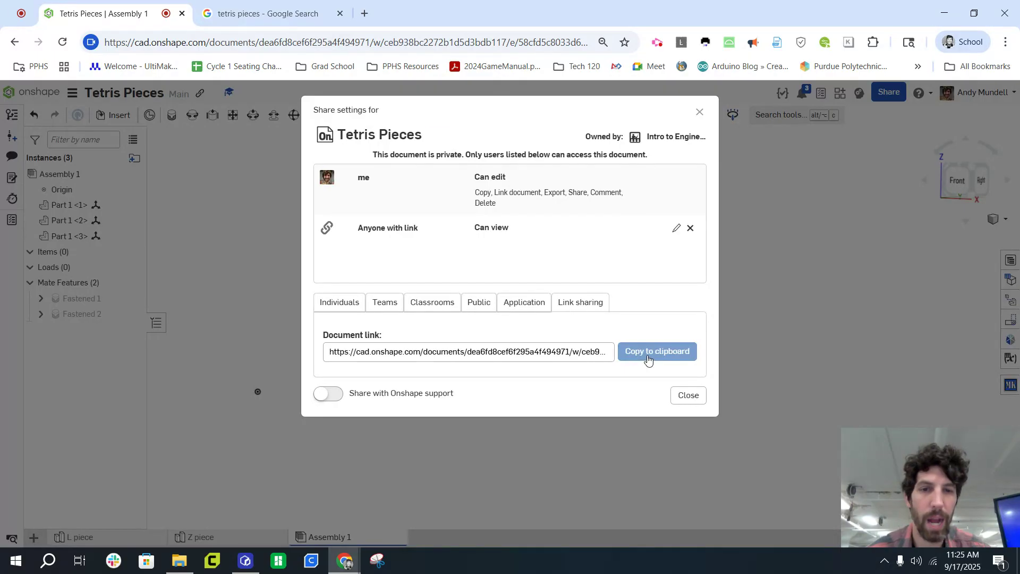
click(648, 359)
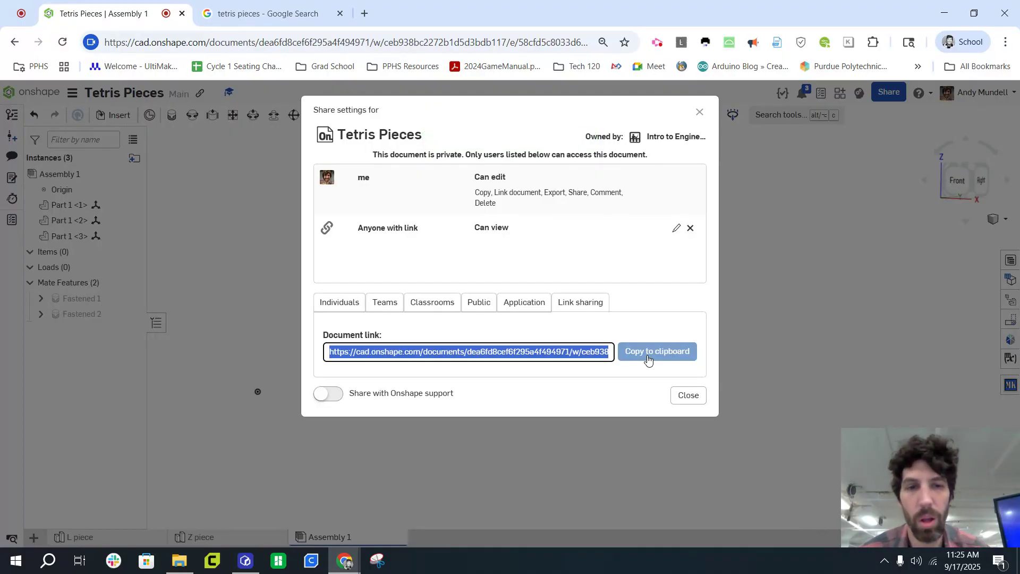
click(689, 396)
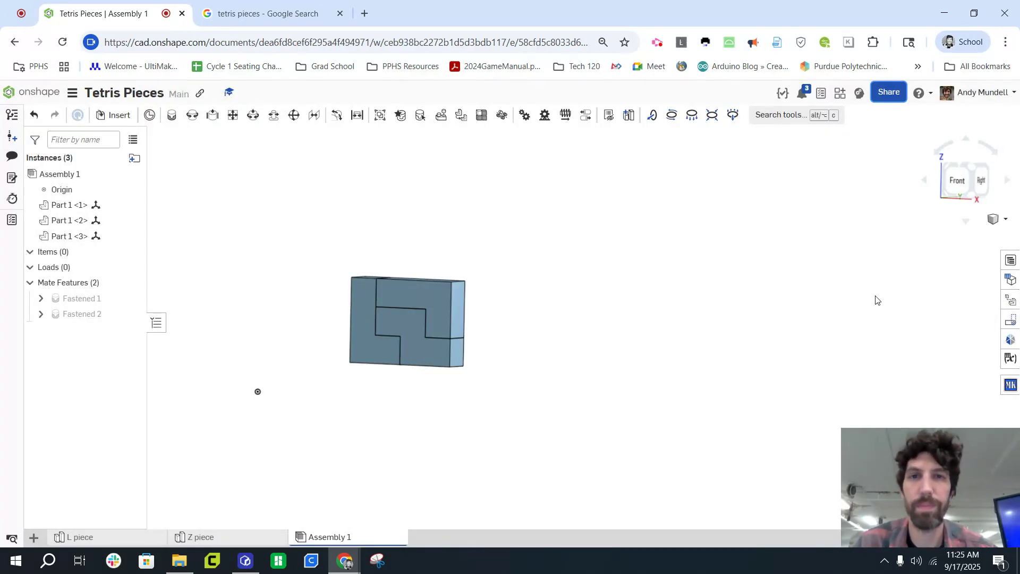
click(658, 43)
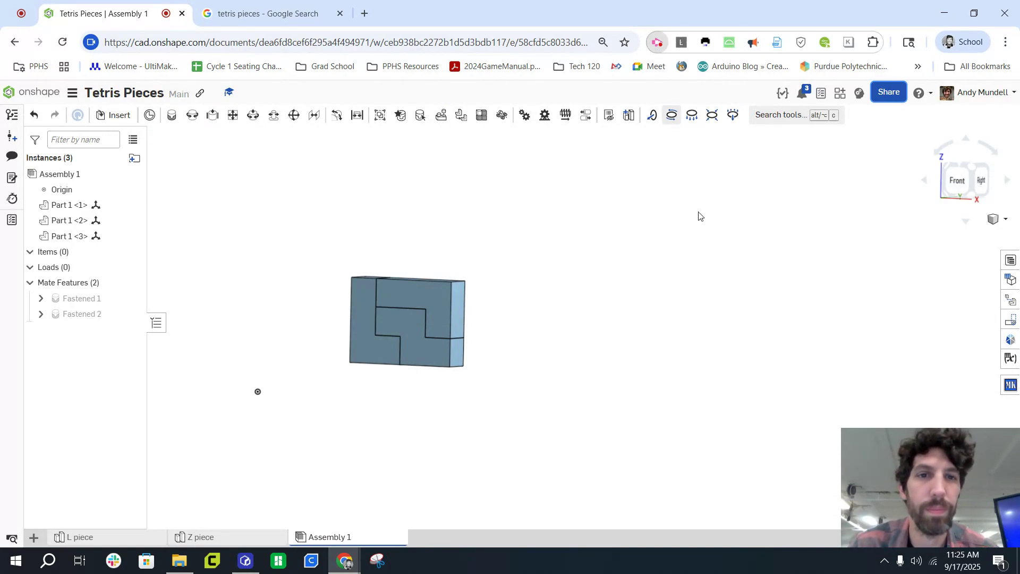